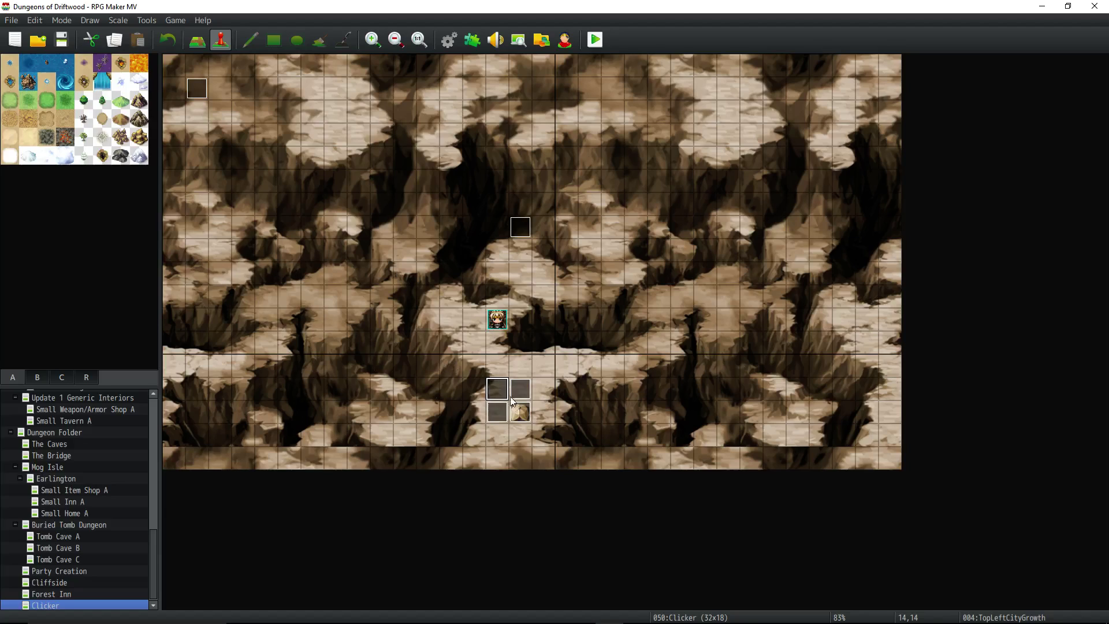
- Select event 004 TopLeftCityGrowth among the growth events on the Clicker map
click(520, 345)
click(493, 370)
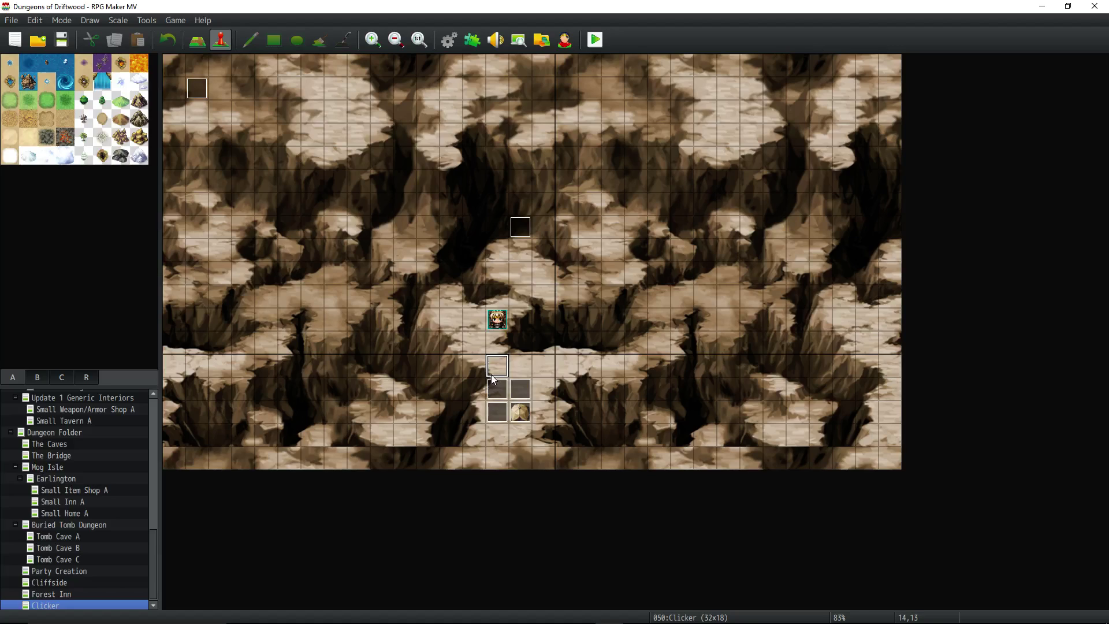
click(500, 391)
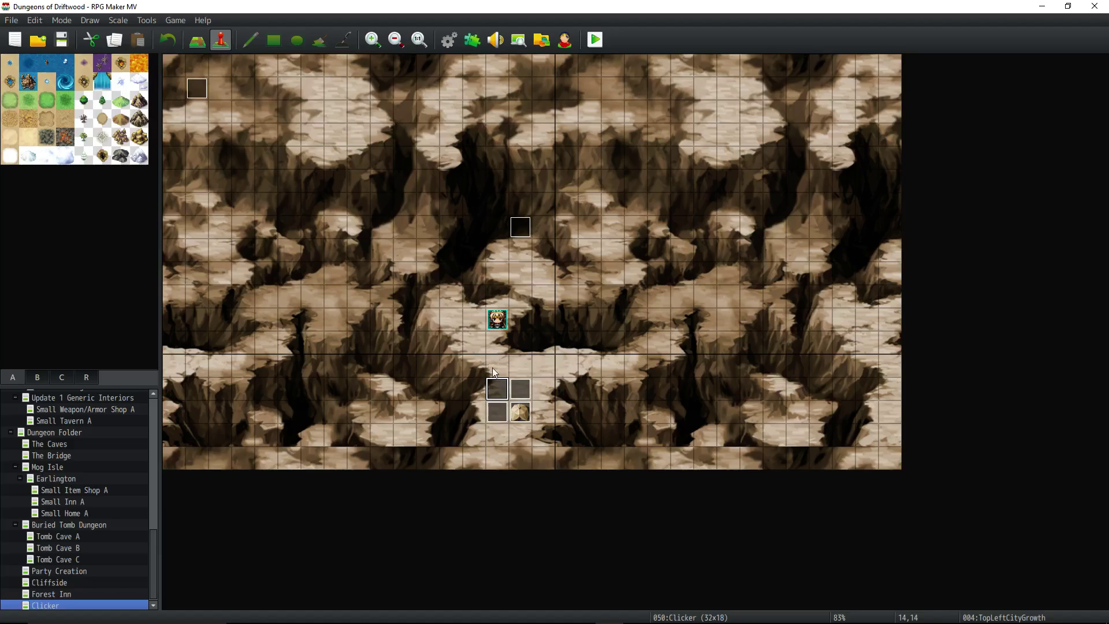
- Look over the TopLeftCityGrowth and Controller events, closing both without changes
double_click(498, 386)
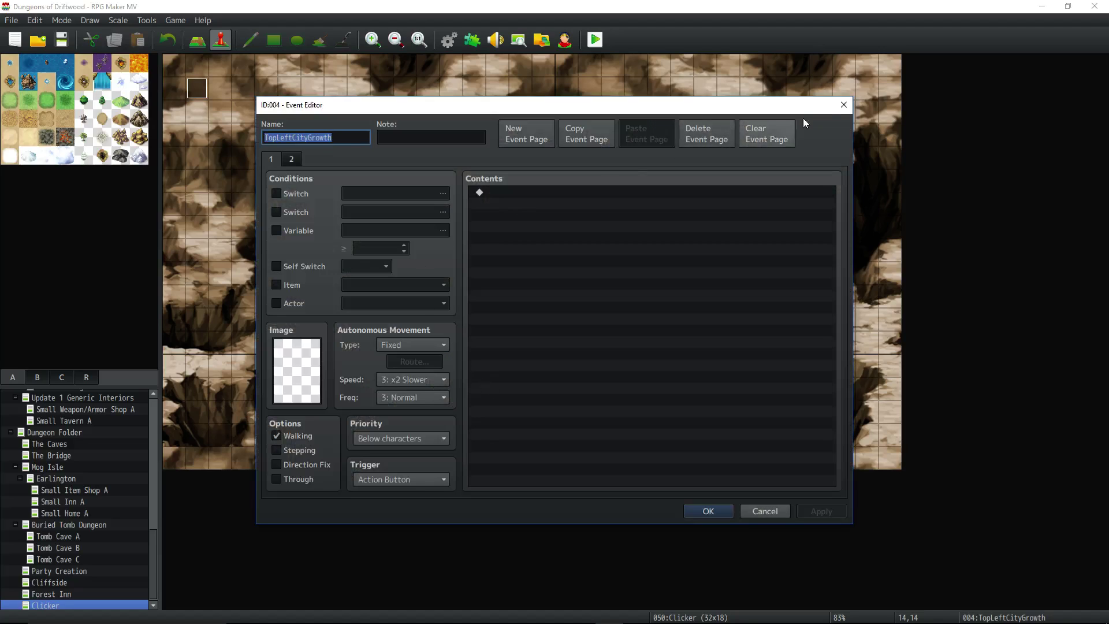
click(840, 109)
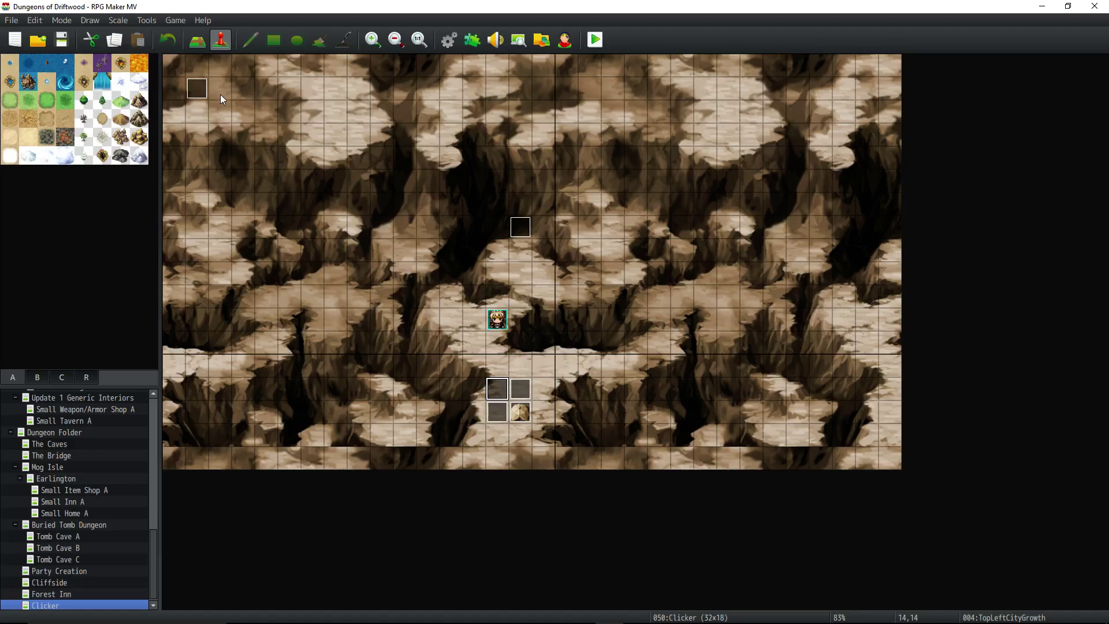
double_click(203, 92)
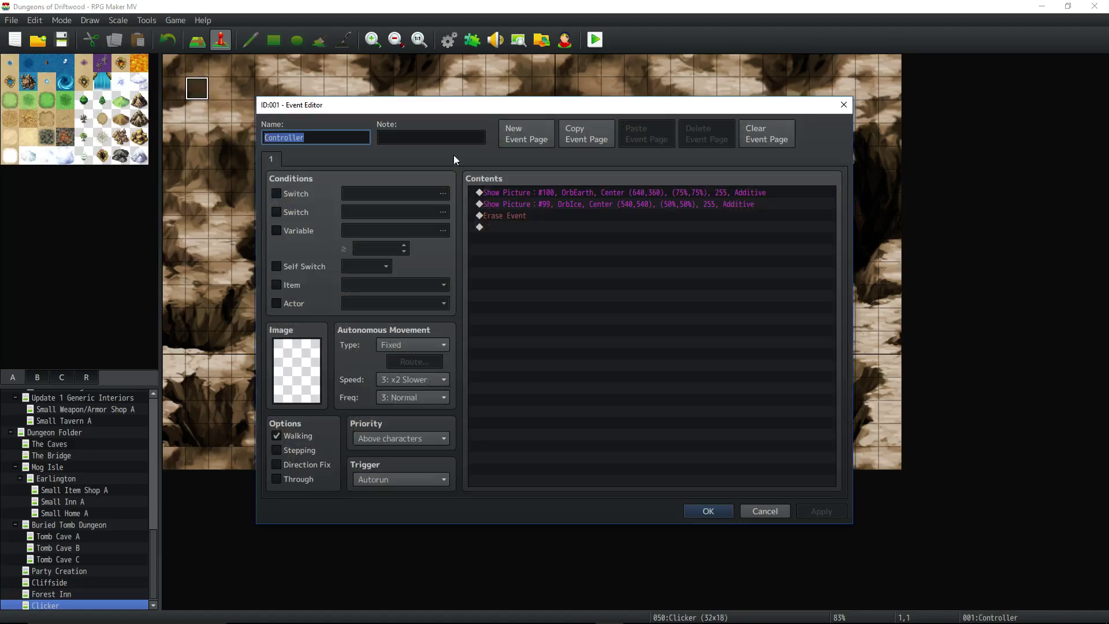
click(701, 510)
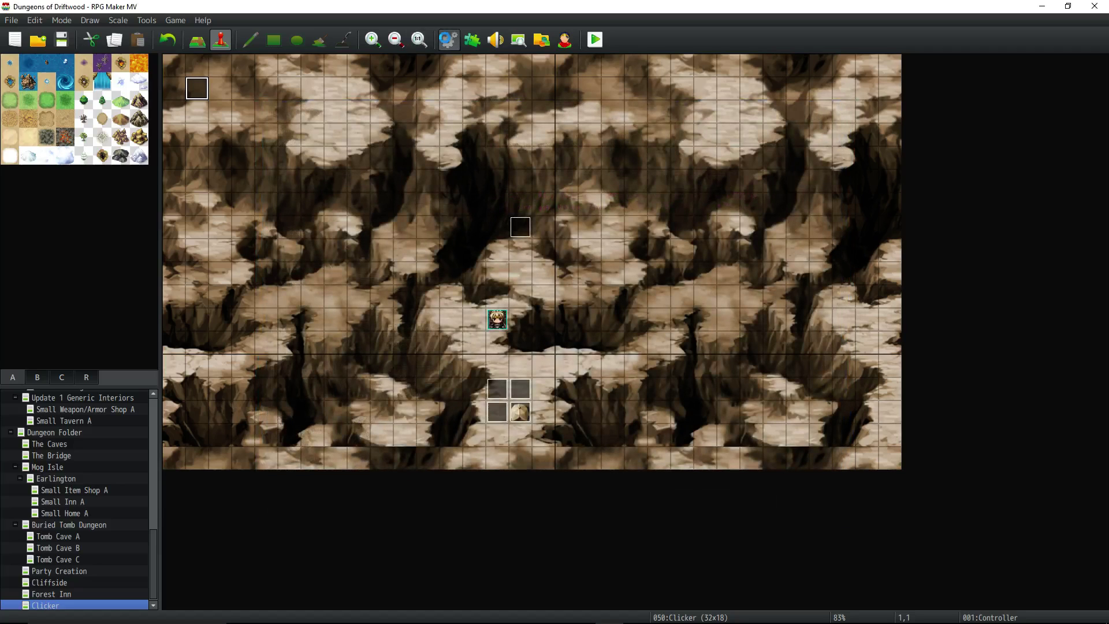
- Review the Clicker Add Gold and Clicker Build City common events in the Database
click(448, 40)
click(272, 334)
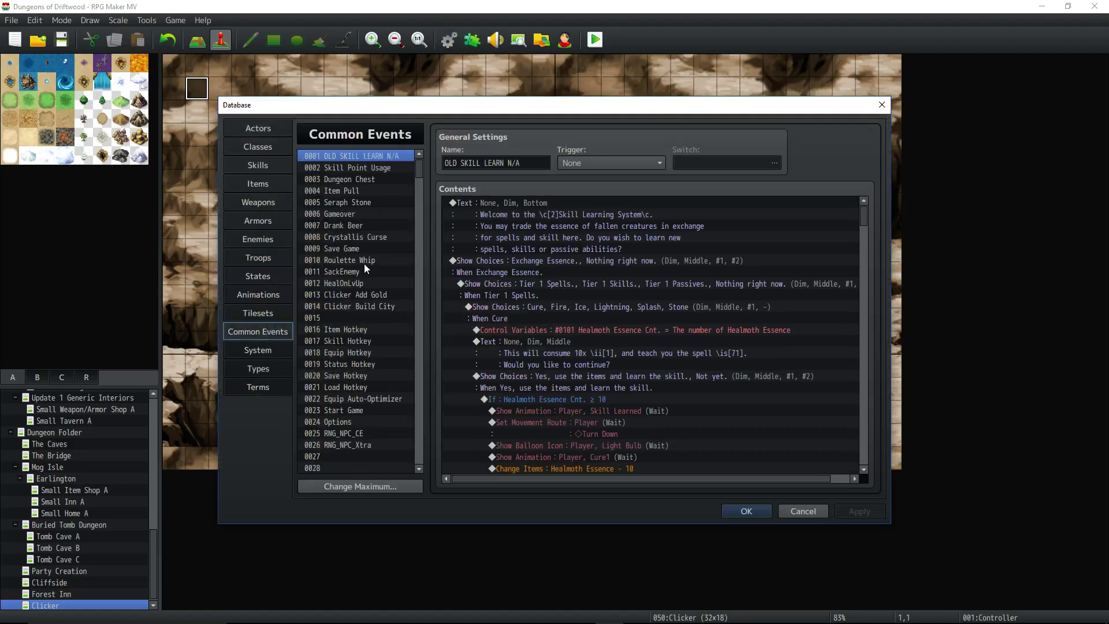
click(376, 293)
click(483, 205)
click(484, 215)
click(369, 306)
click(535, 237)
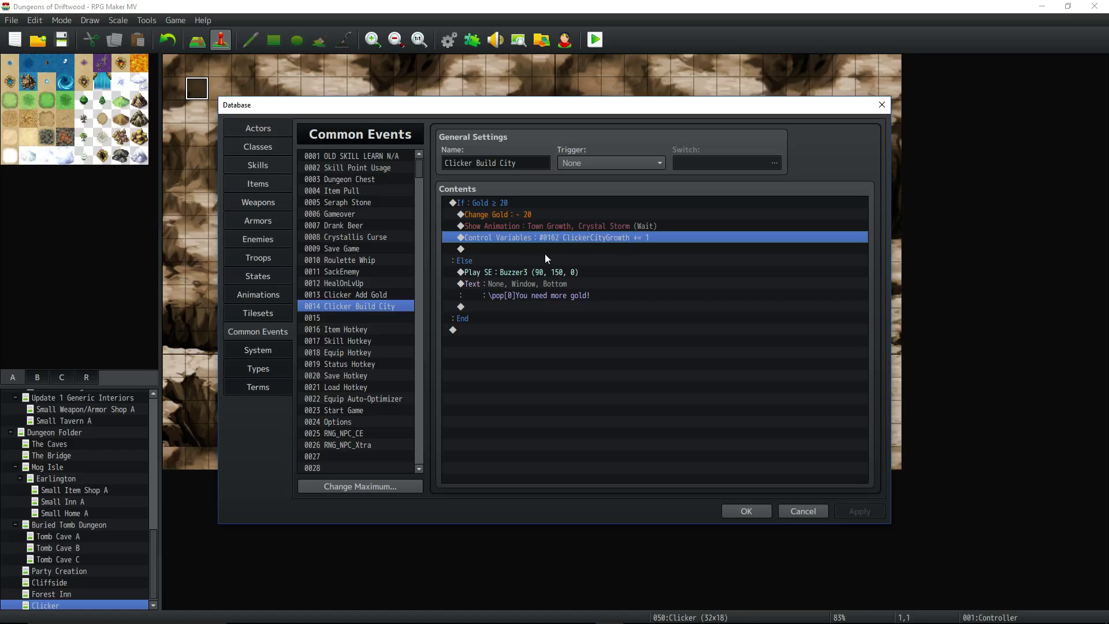
click(739, 509)
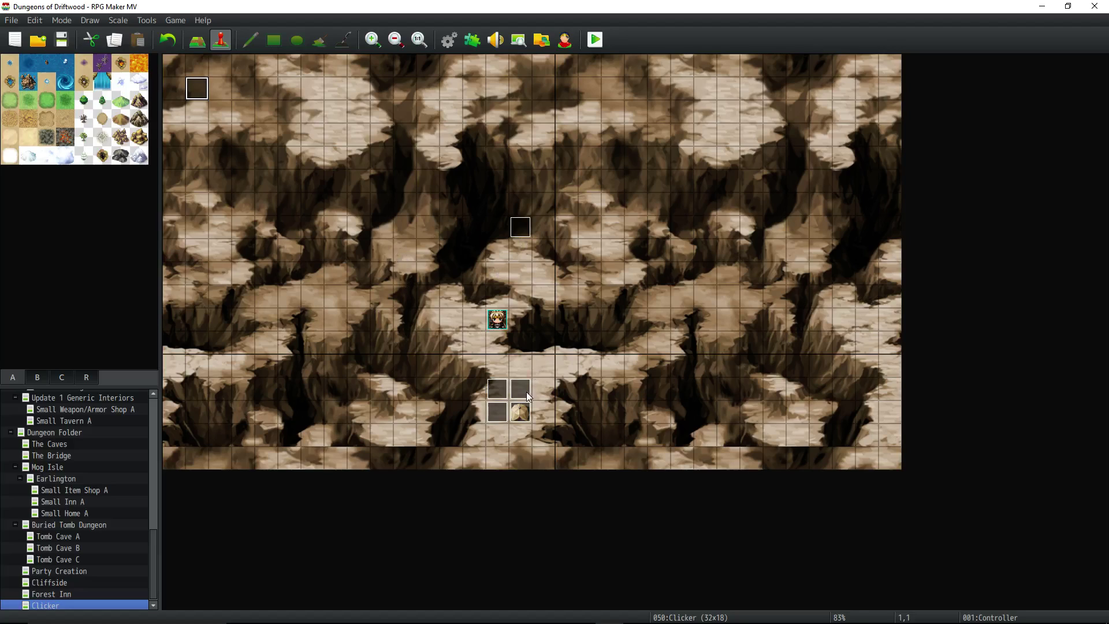
- Open the Town Growth event and step through its pages to page 5
double_click(520, 412)
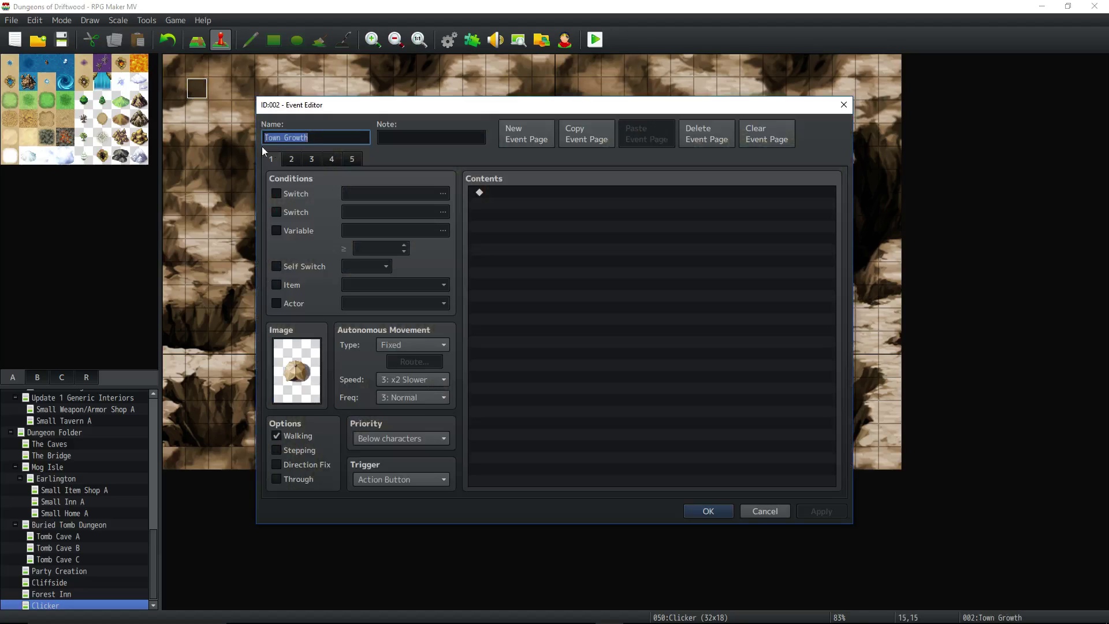
click(291, 159)
click(311, 159)
click(331, 159)
click(353, 159)
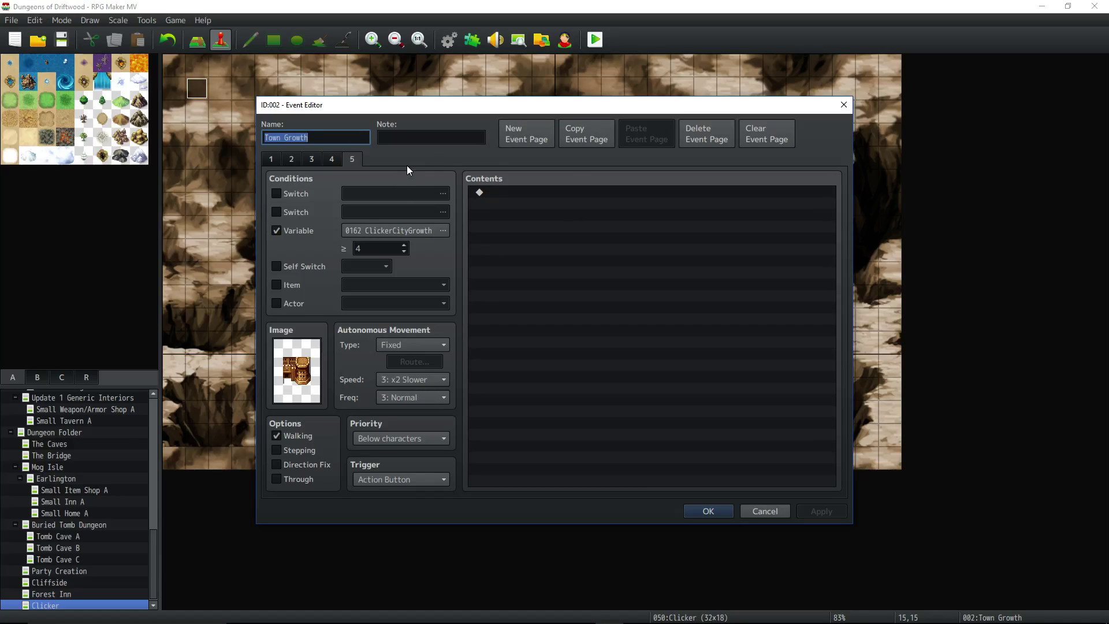
- Inspect page 5's empty contents and its ClickerCityGrowth ≥ 4 threshold
click(485, 192)
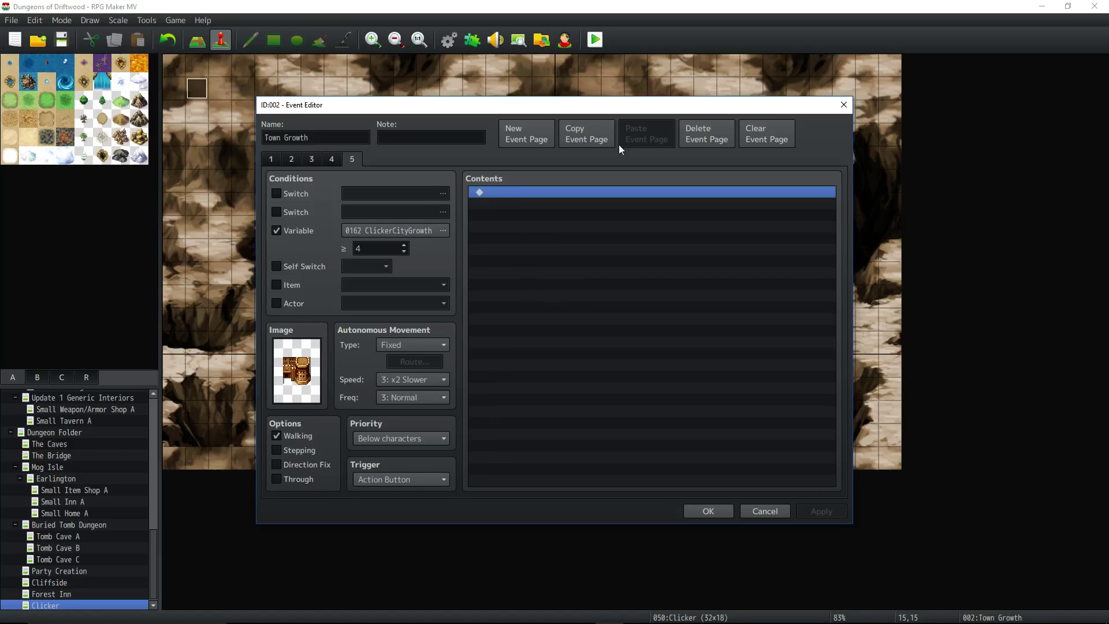
click(372, 248)
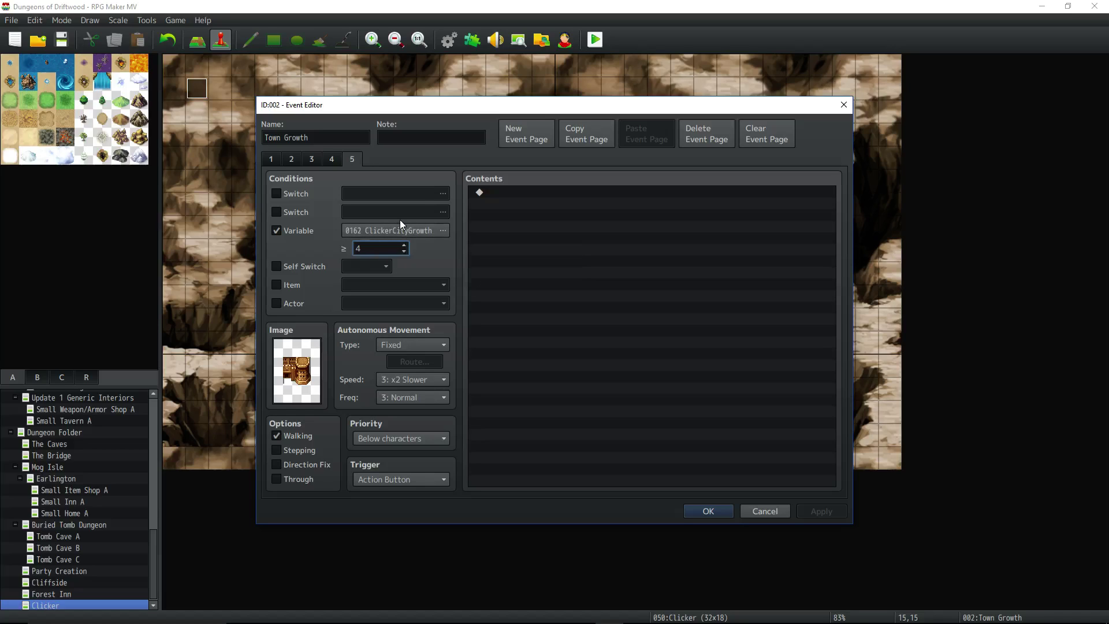
click(502, 252)
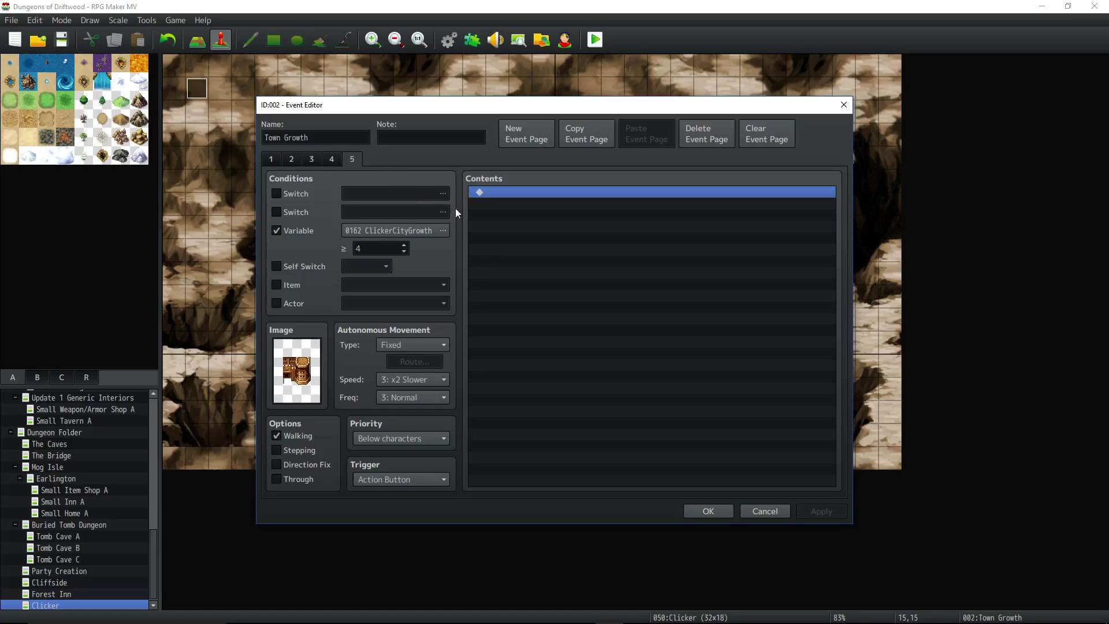
click(375, 249)
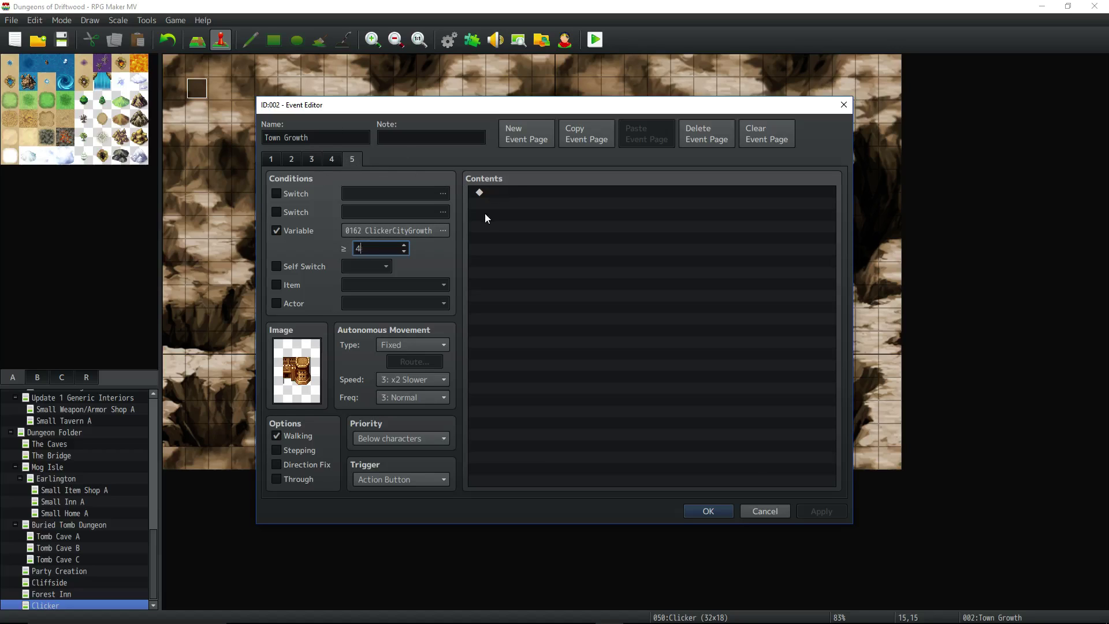
- Check Town Growth pages 4 and 3, with growth thresholds 3 and 2
click(331, 157)
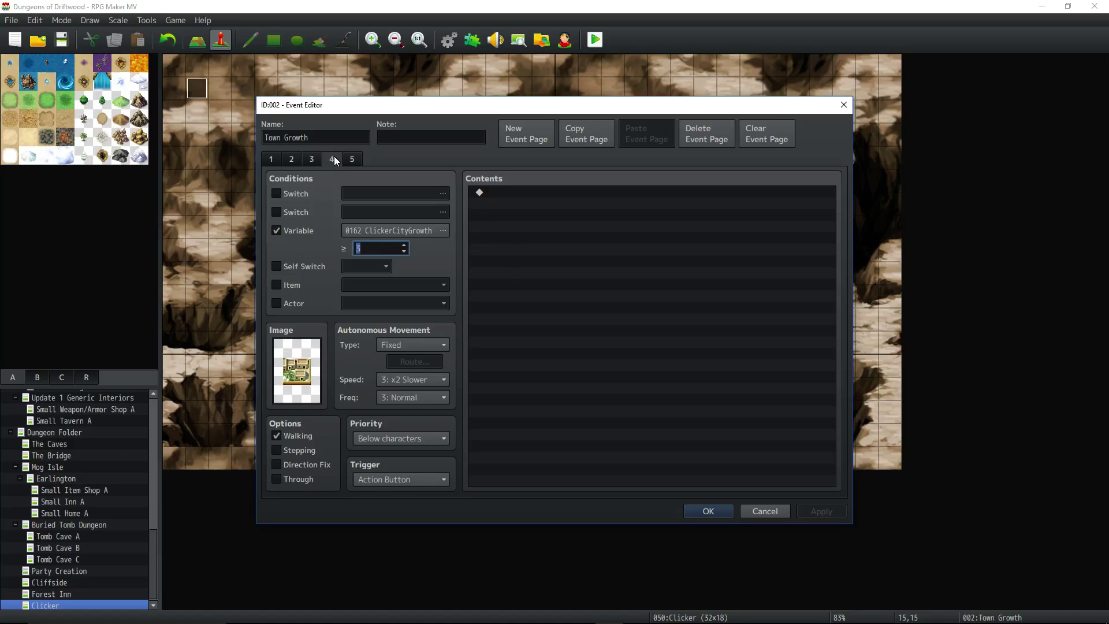
click(531, 220)
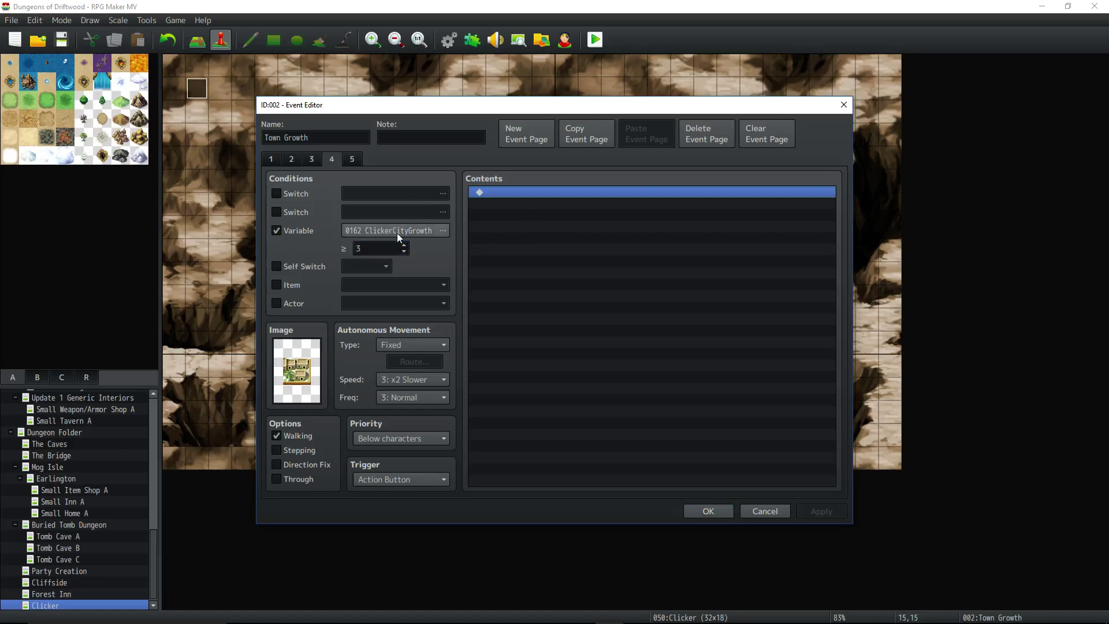
double_click(363, 248)
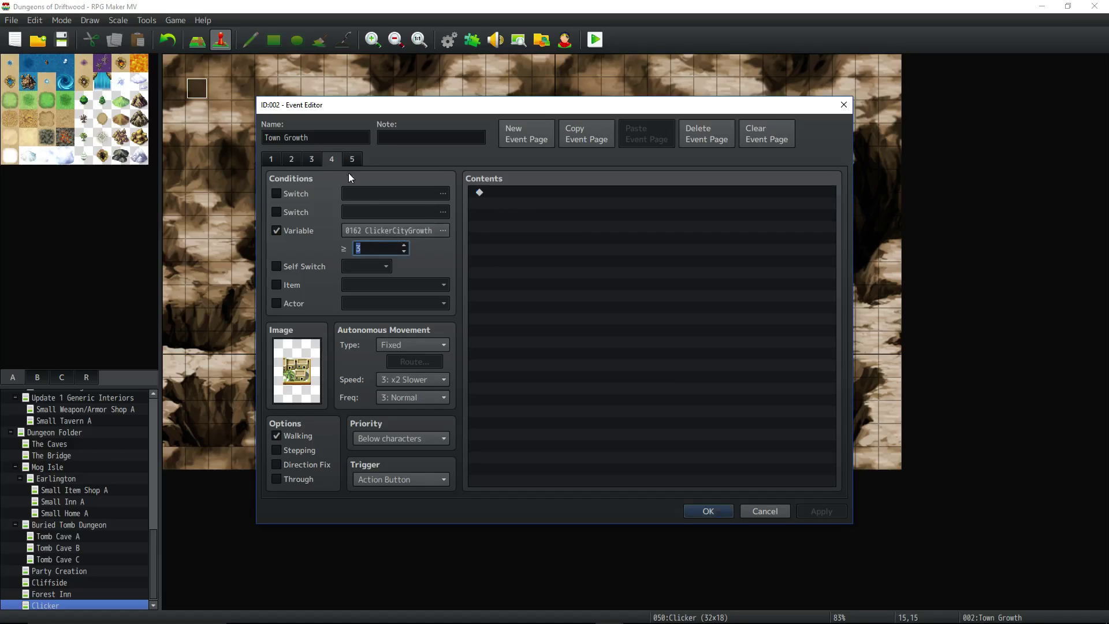
click(310, 159)
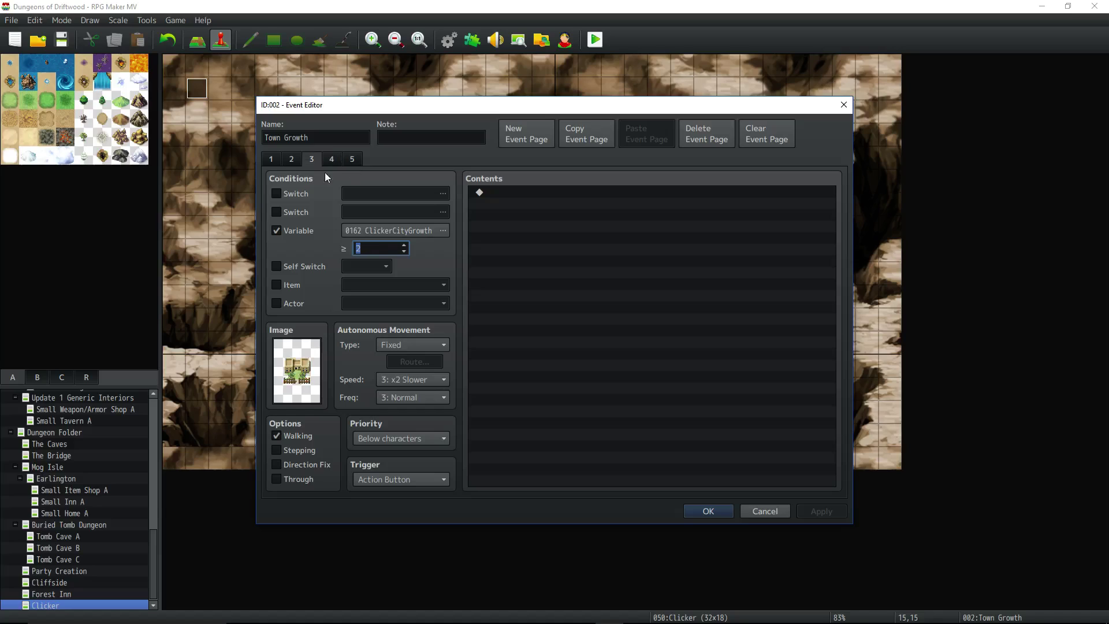
double_click(359, 248)
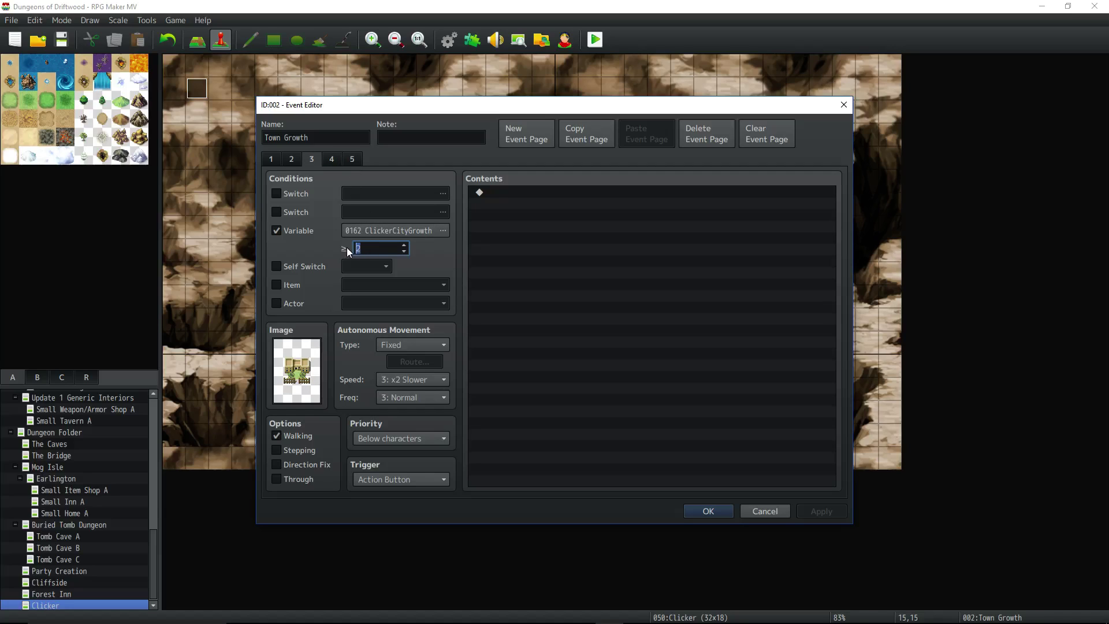
- View page 2 and the unconditioned page 1, then close the Town Growth event
click(296, 161)
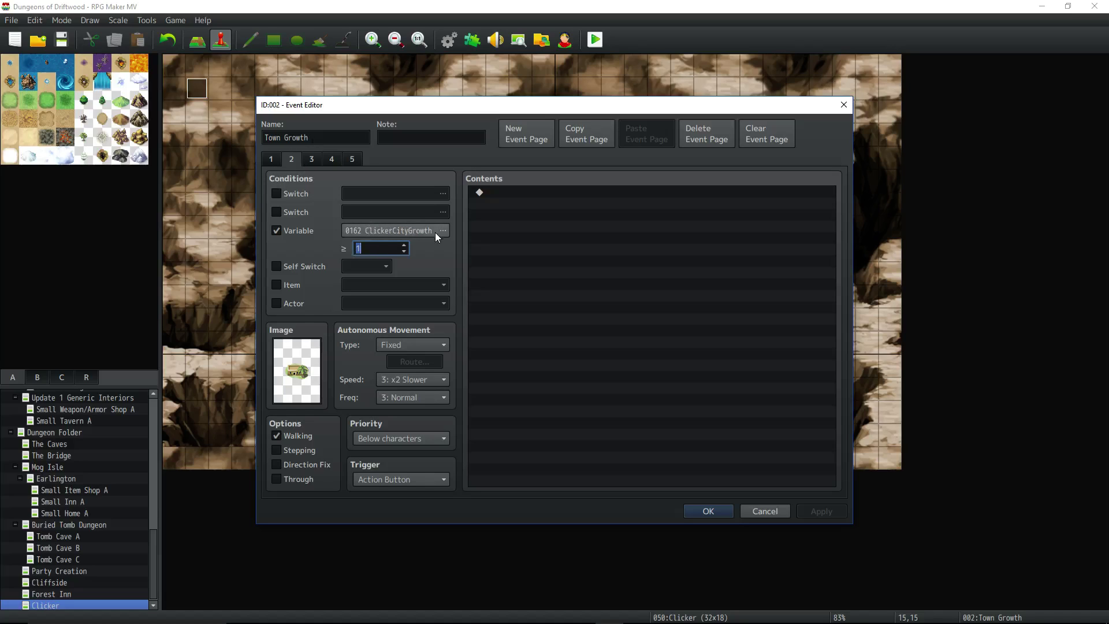
click(275, 161)
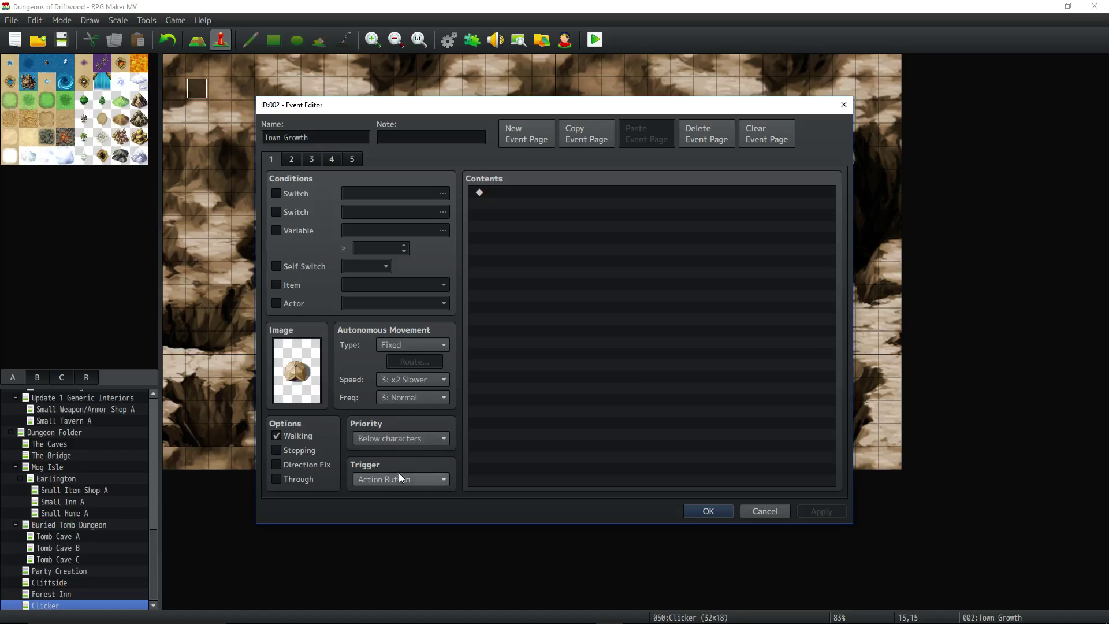
click(515, 194)
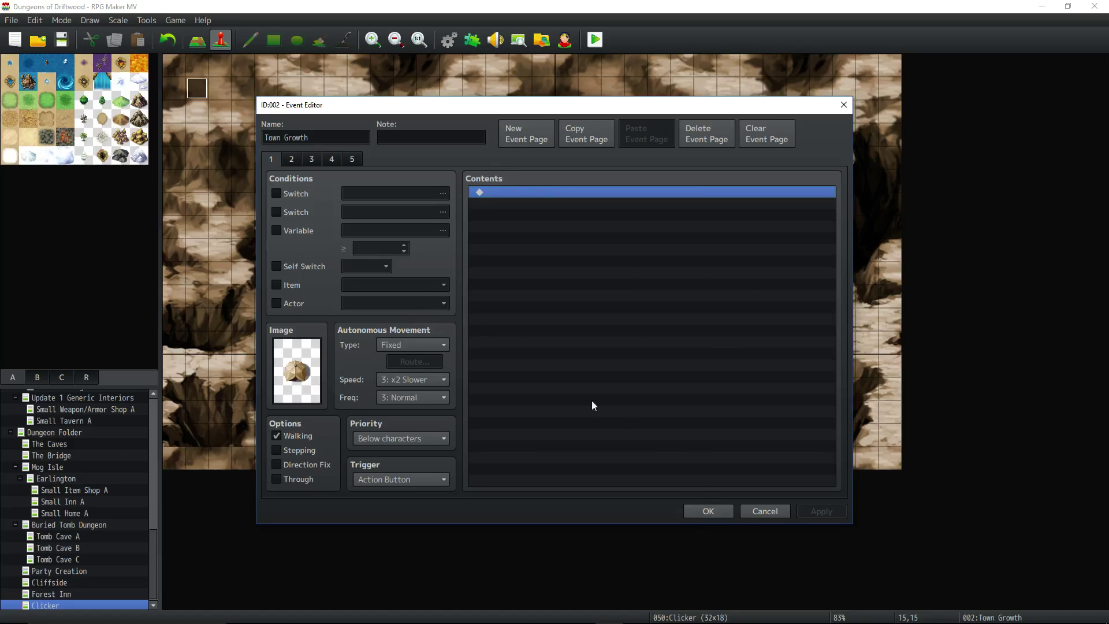
click(708, 511)
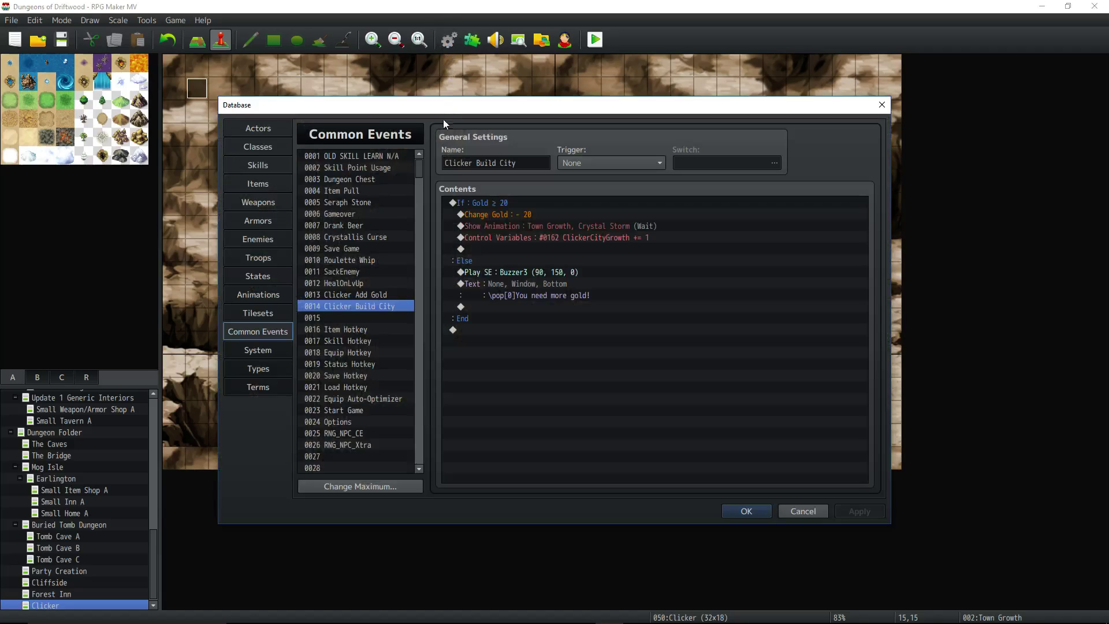
click(492, 213)
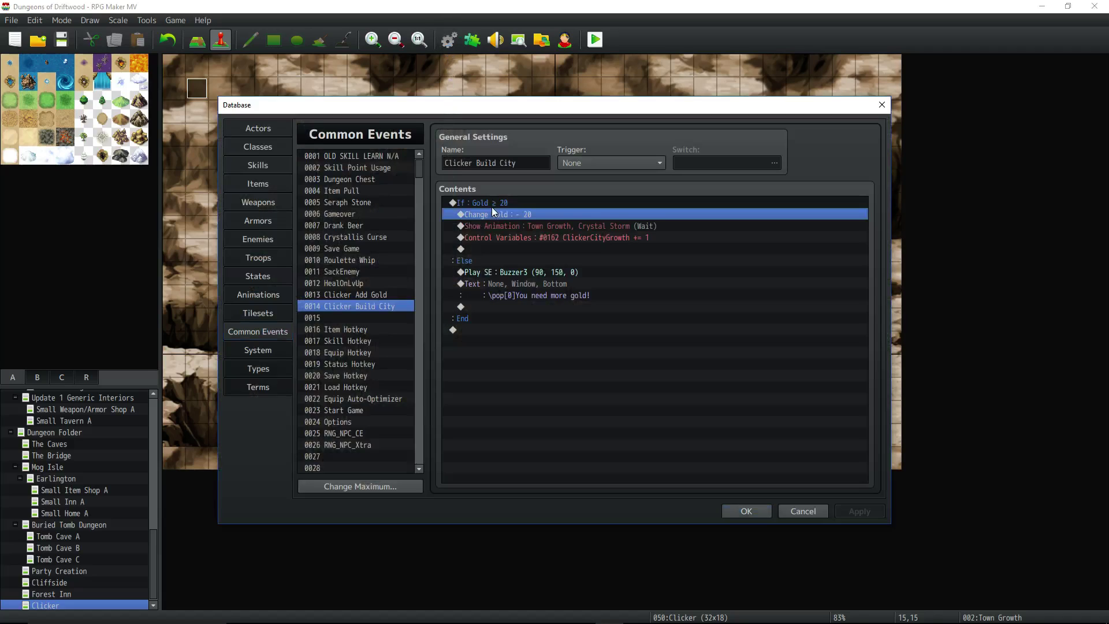
click(492, 203)
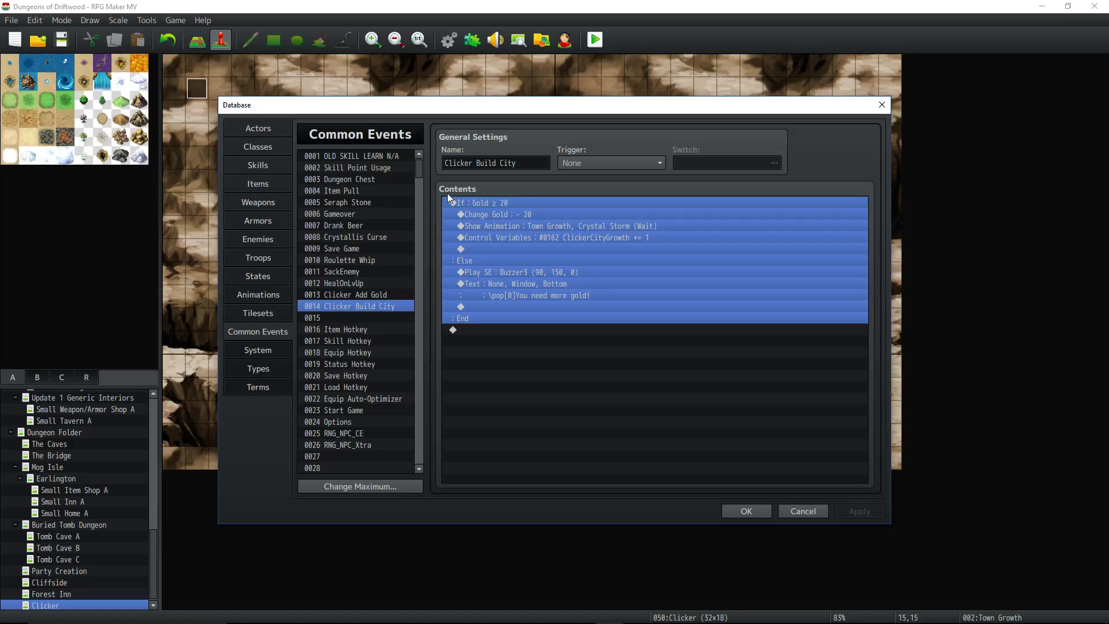
click(504, 217)
click(505, 202)
click(506, 209)
click(507, 203)
click(507, 213)
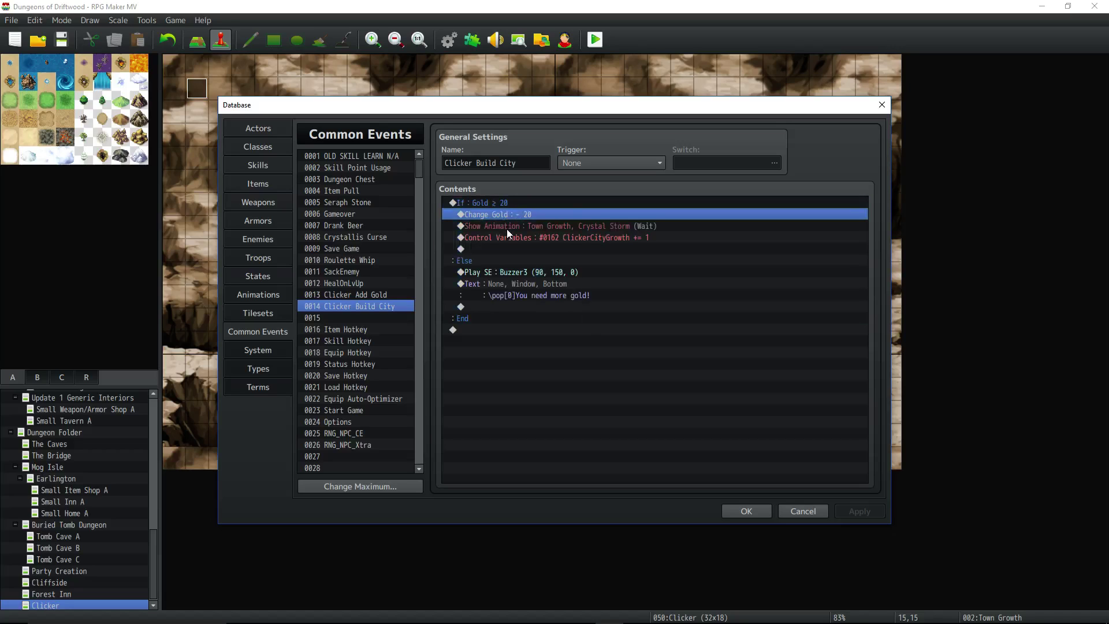
click(505, 226)
click(506, 236)
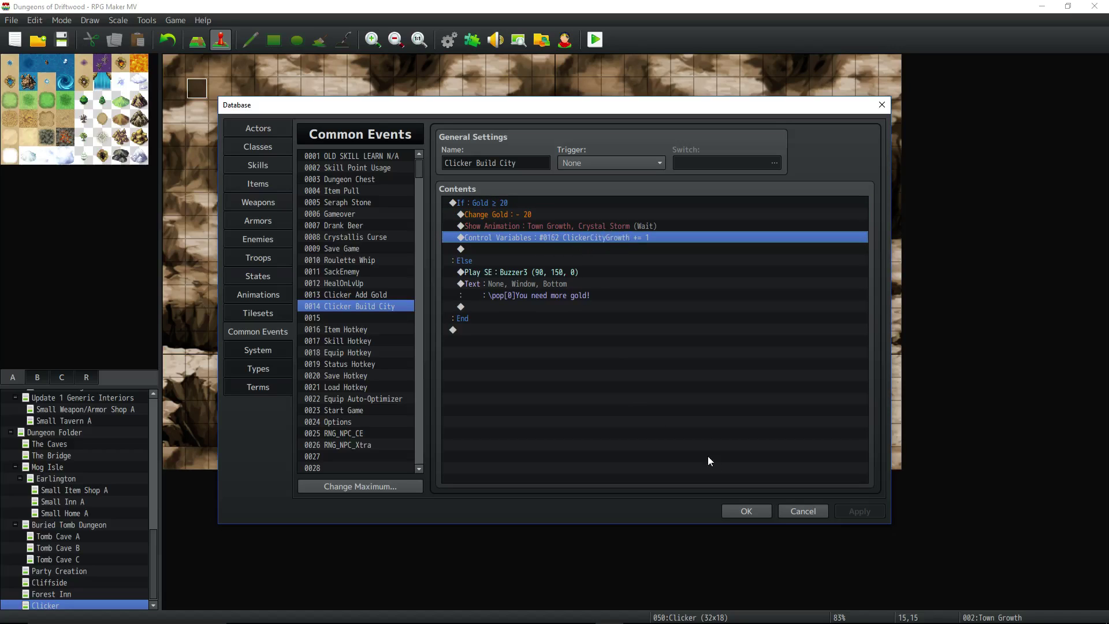
click(733, 512)
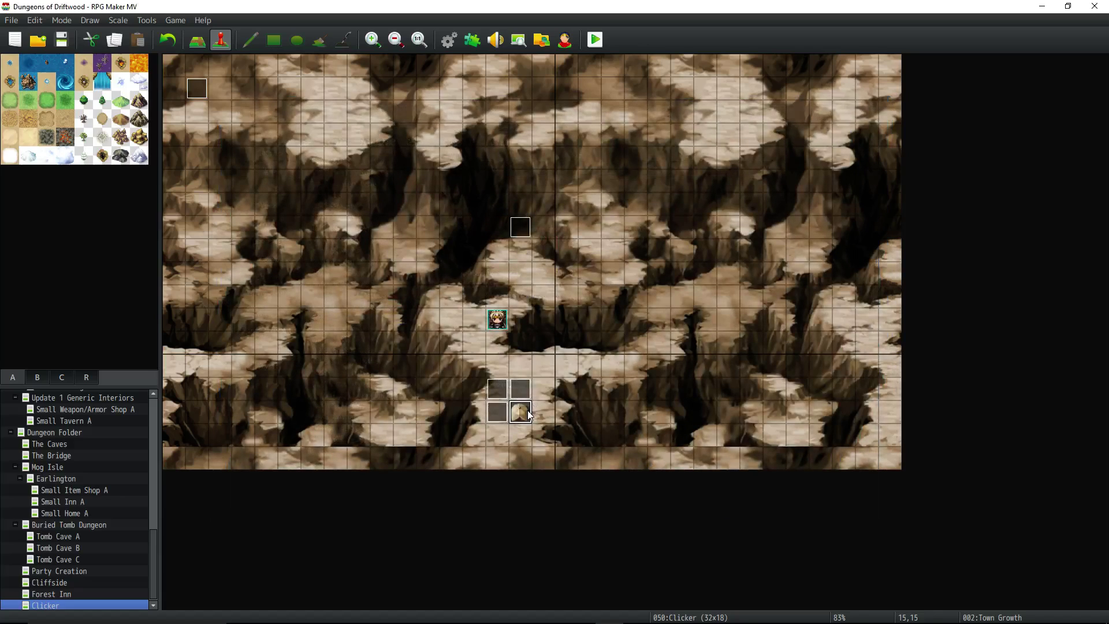
double_click(527, 412)
click(287, 160)
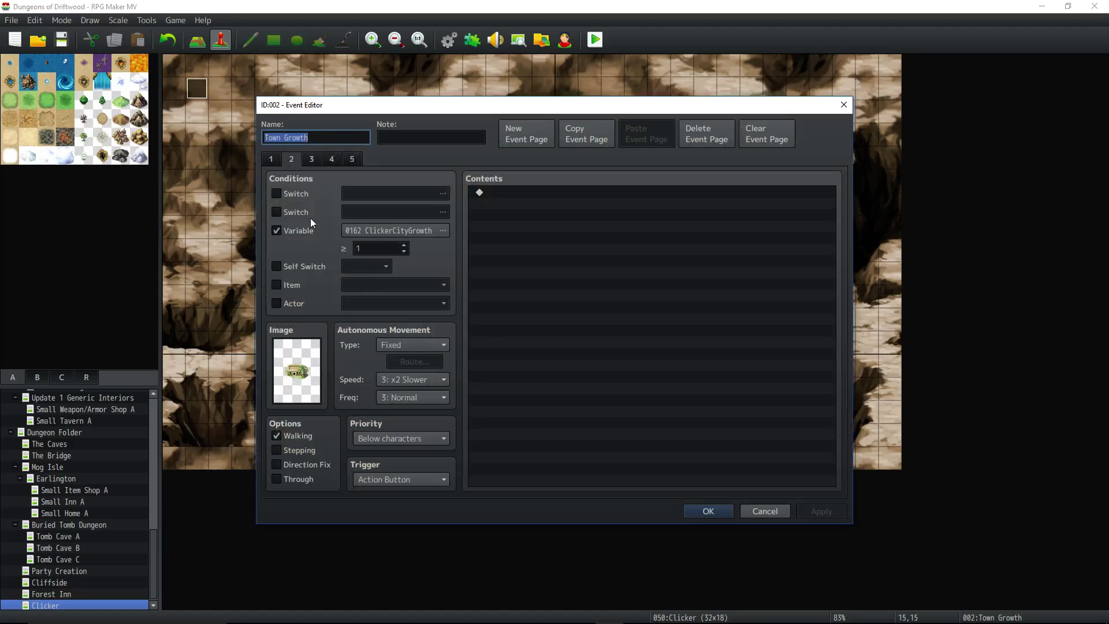
double_click(376, 245)
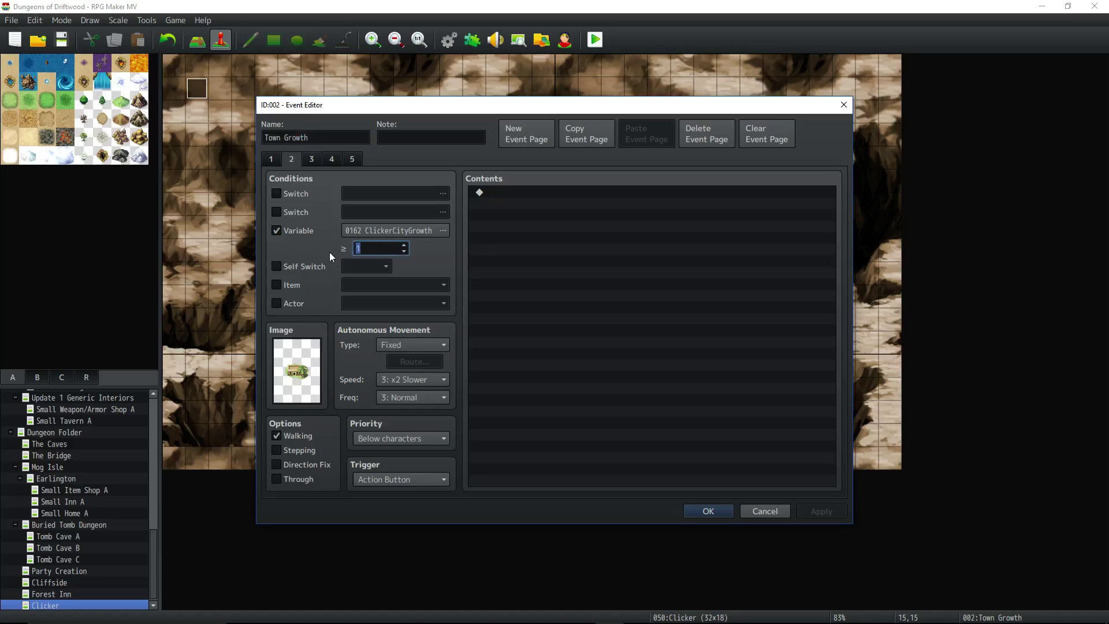
click(367, 247)
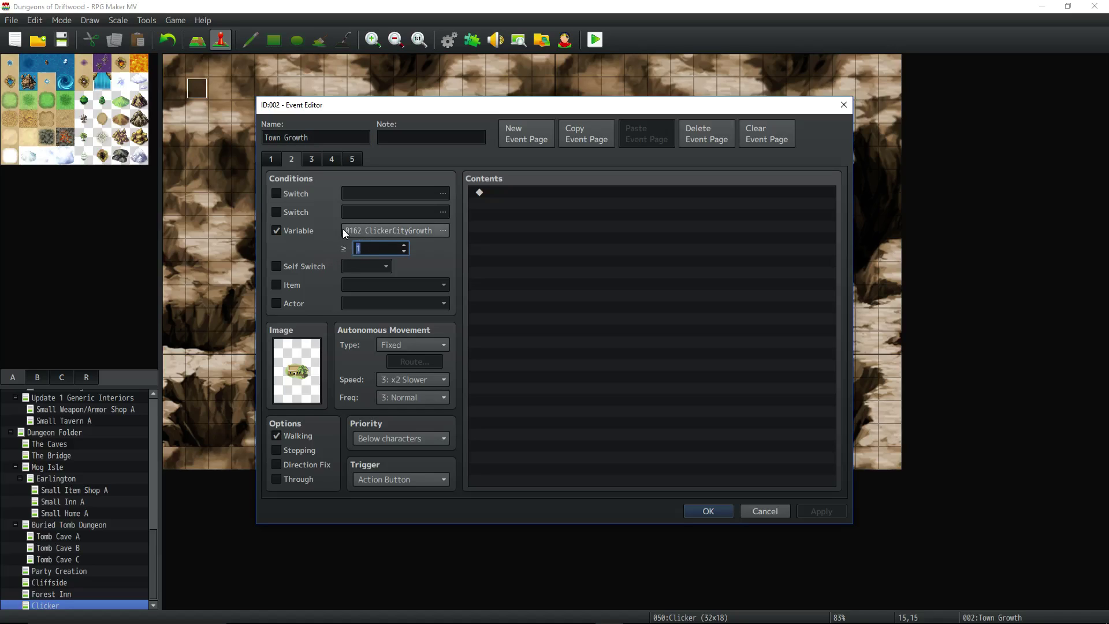
click(367, 248)
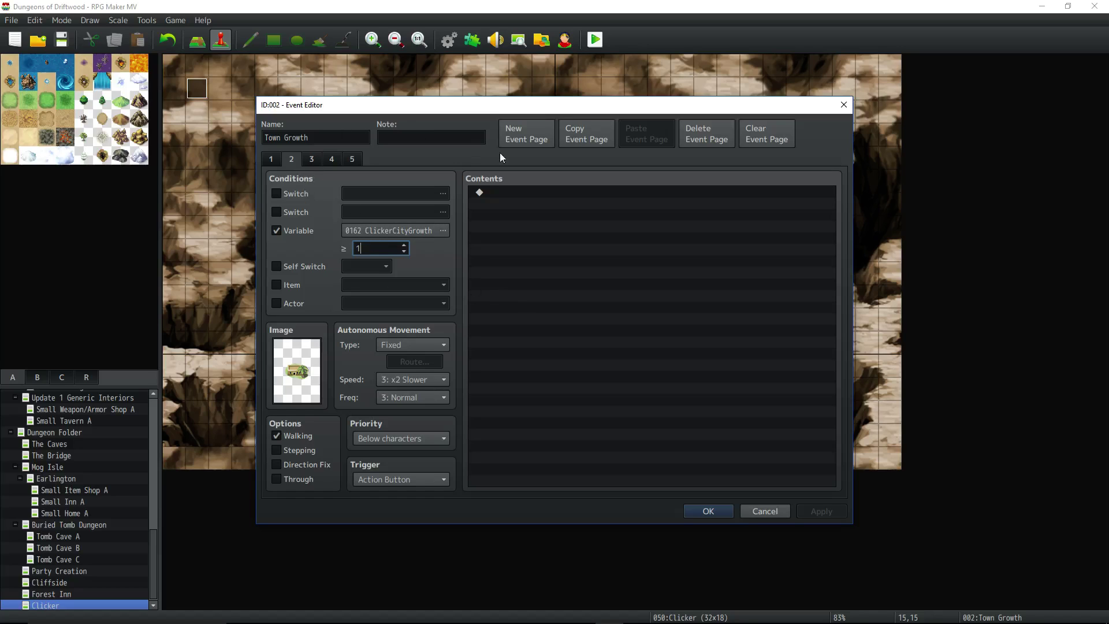
click(710, 510)
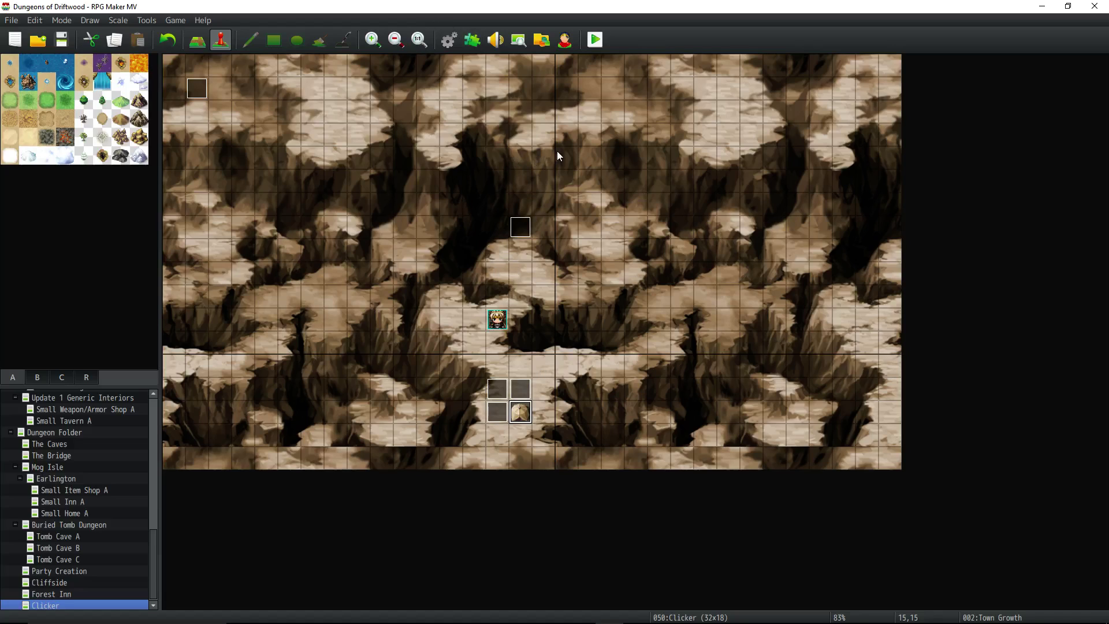
double_click(519, 413)
click(312, 158)
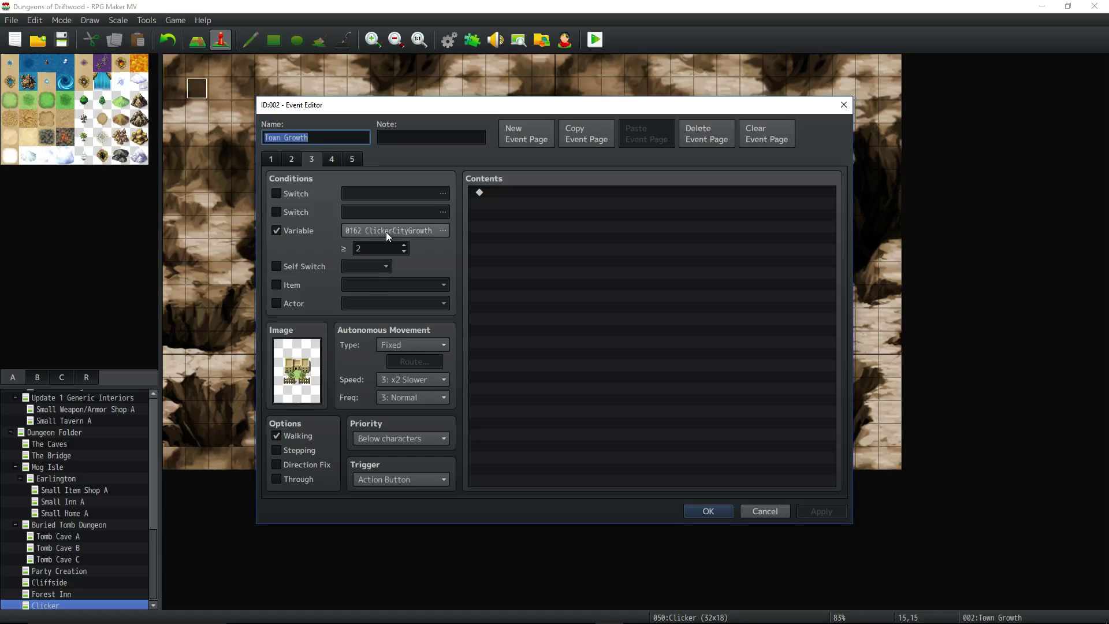
click(708, 511)
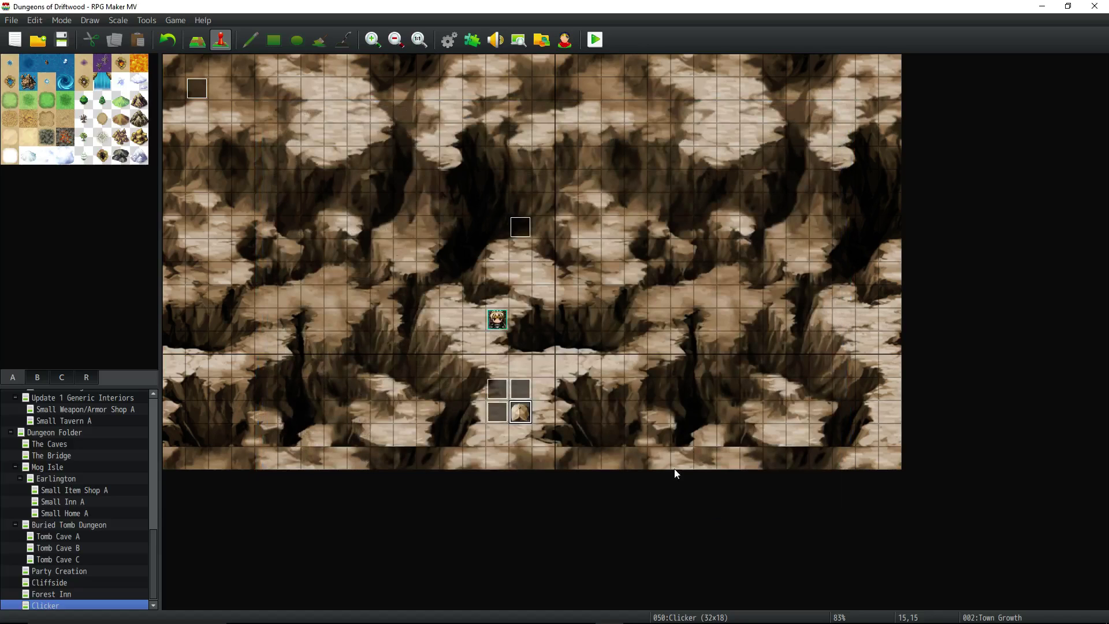
- Open BotLeftCityGrowth and inspect its third page's ClickerCityGrowth threshold
double_click(499, 412)
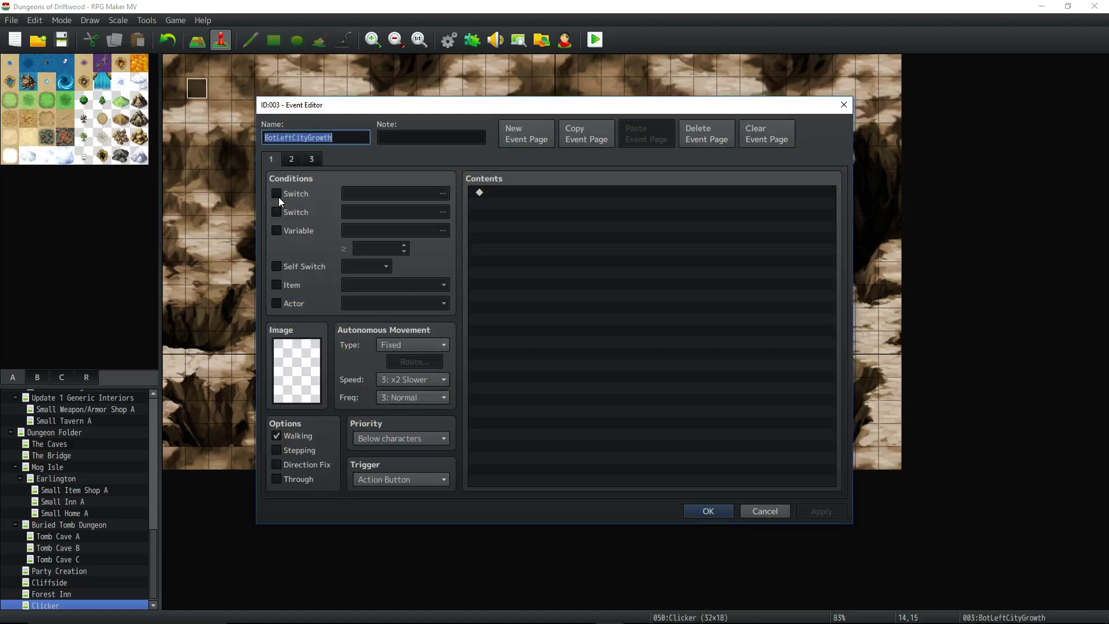
click(294, 158)
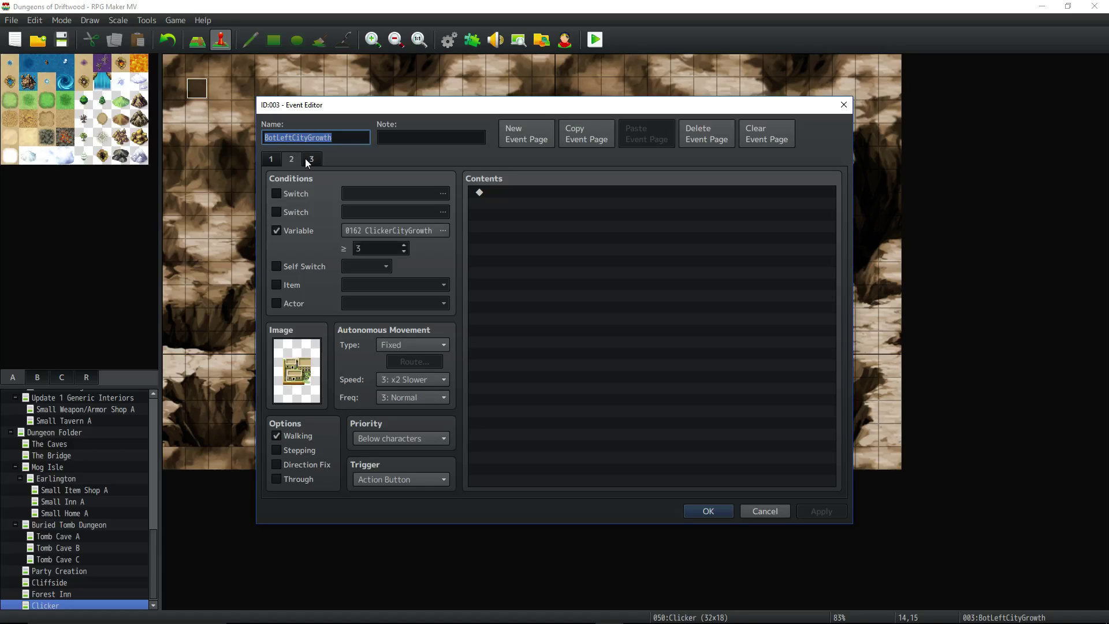
click(307, 159)
click(293, 158)
click(270, 158)
click(310, 158)
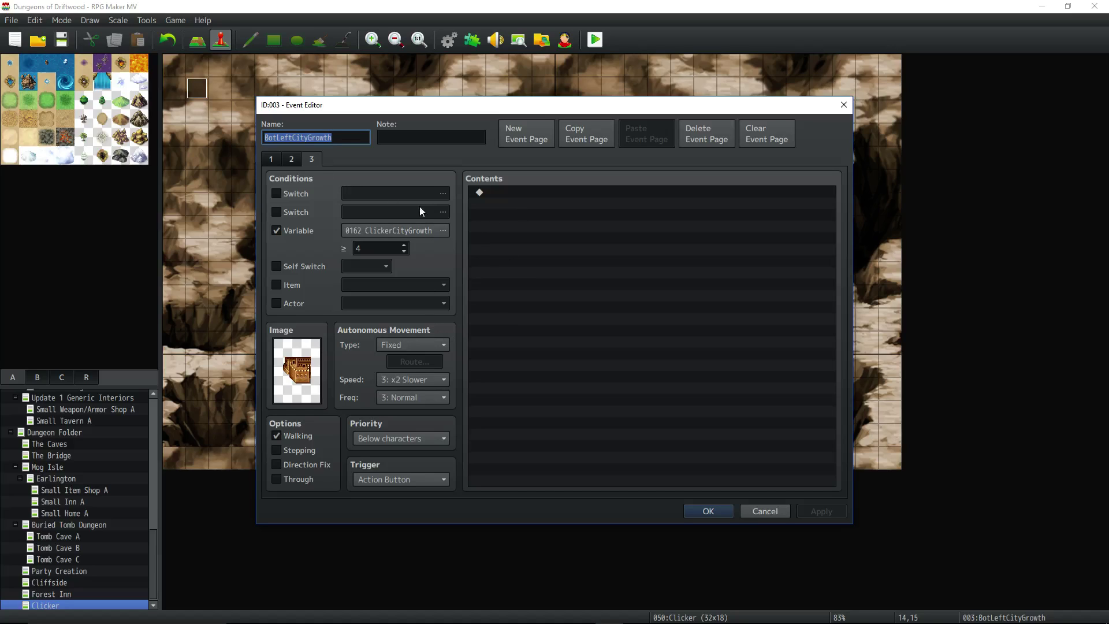
double_click(381, 248)
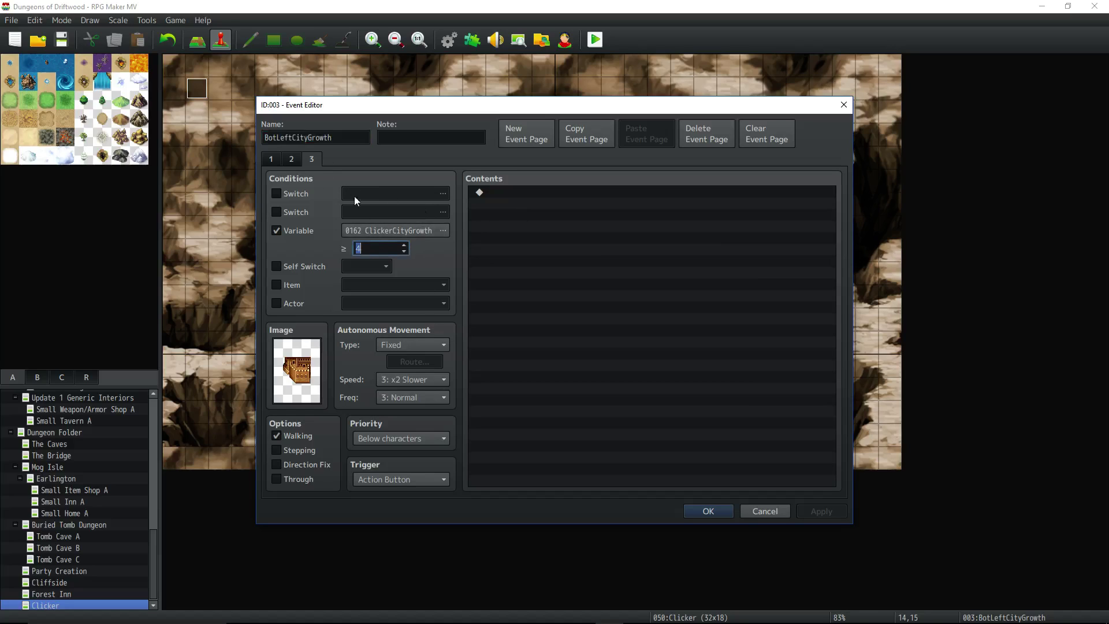
- Compare pages 2 and 1, selecting page 2's threshold value 3
click(296, 158)
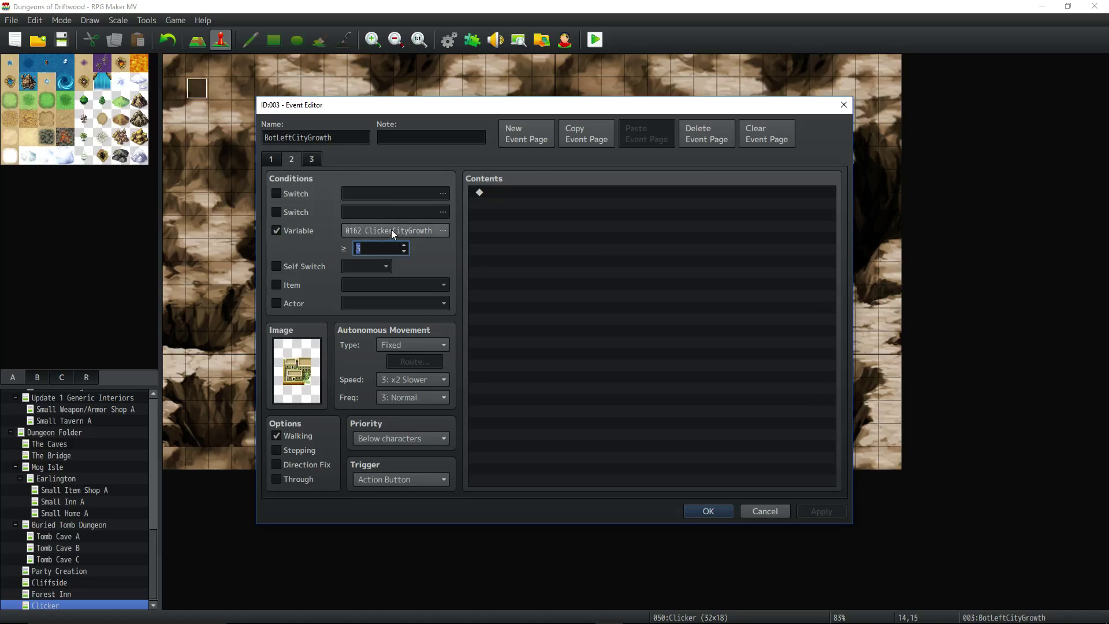
click(379, 247)
click(276, 158)
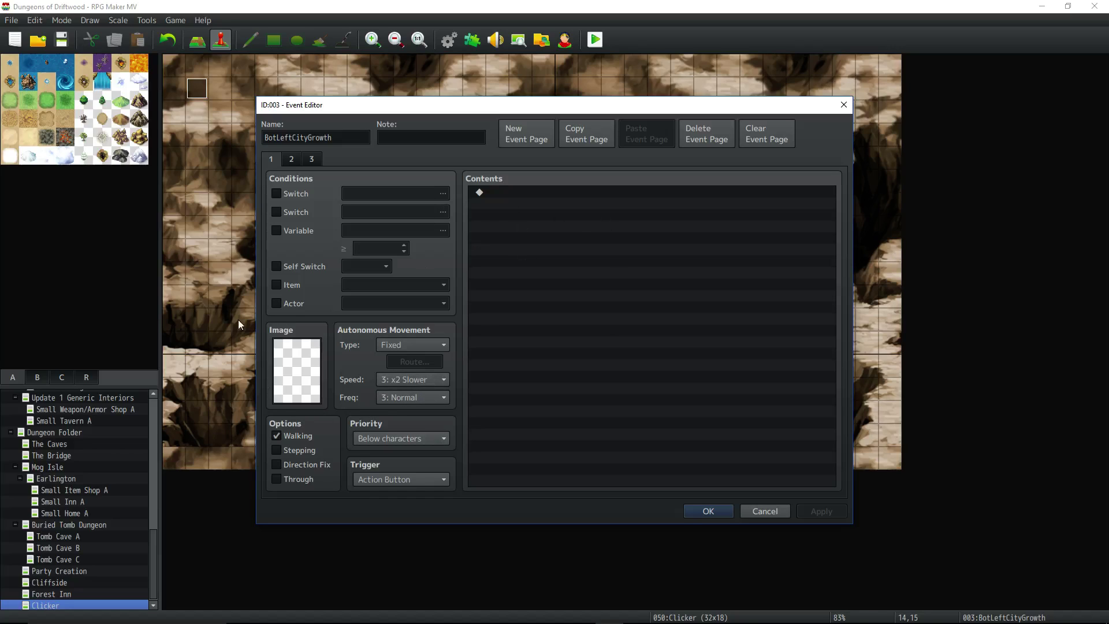
click(292, 159)
double_click(377, 244)
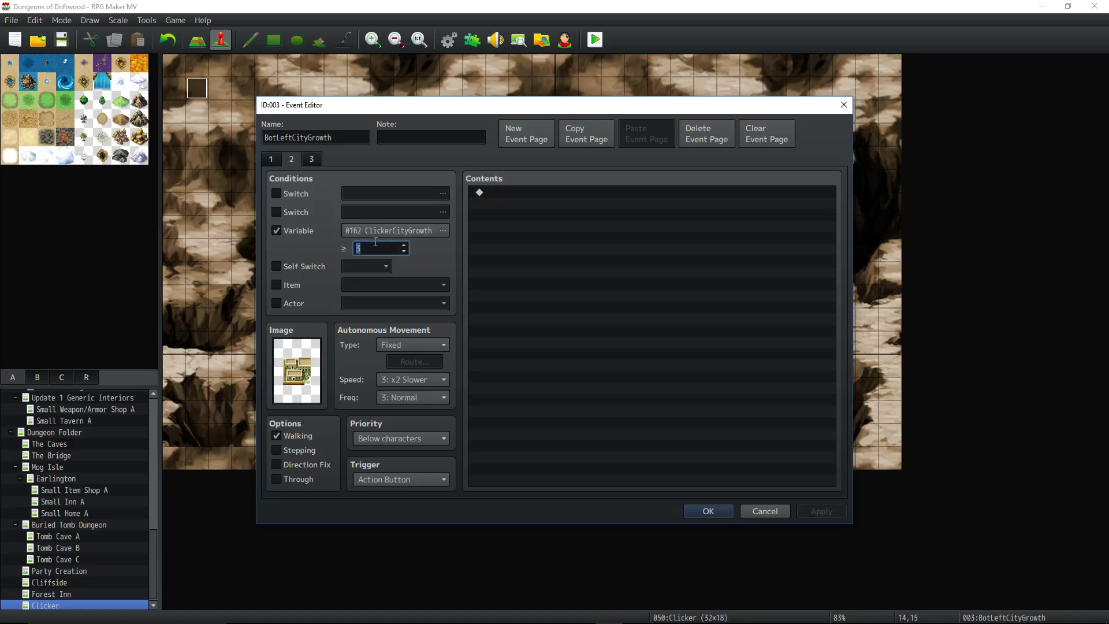
- Close BotLeftCityGrowth and check Town Growth's page 4 threshold of 3
click(715, 511)
double_click(527, 417)
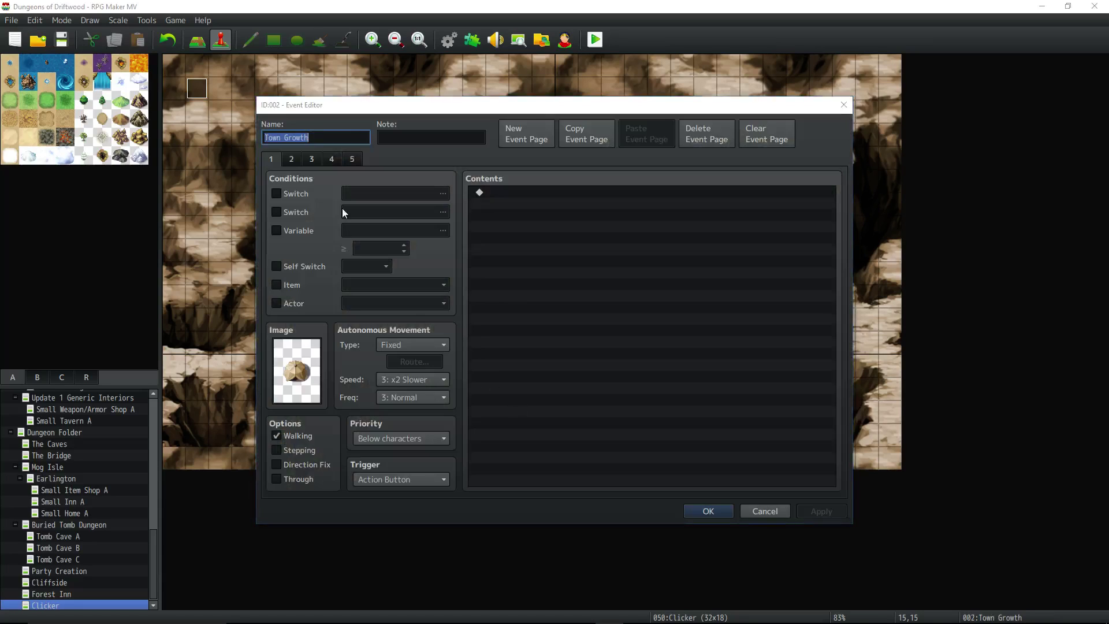
click(334, 160)
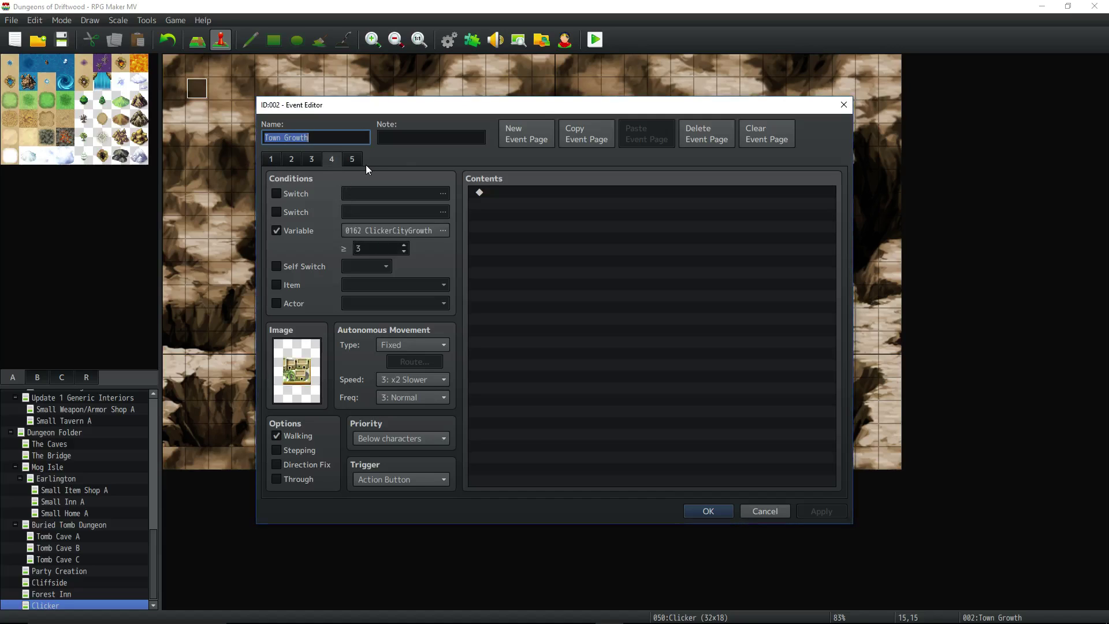
double_click(382, 244)
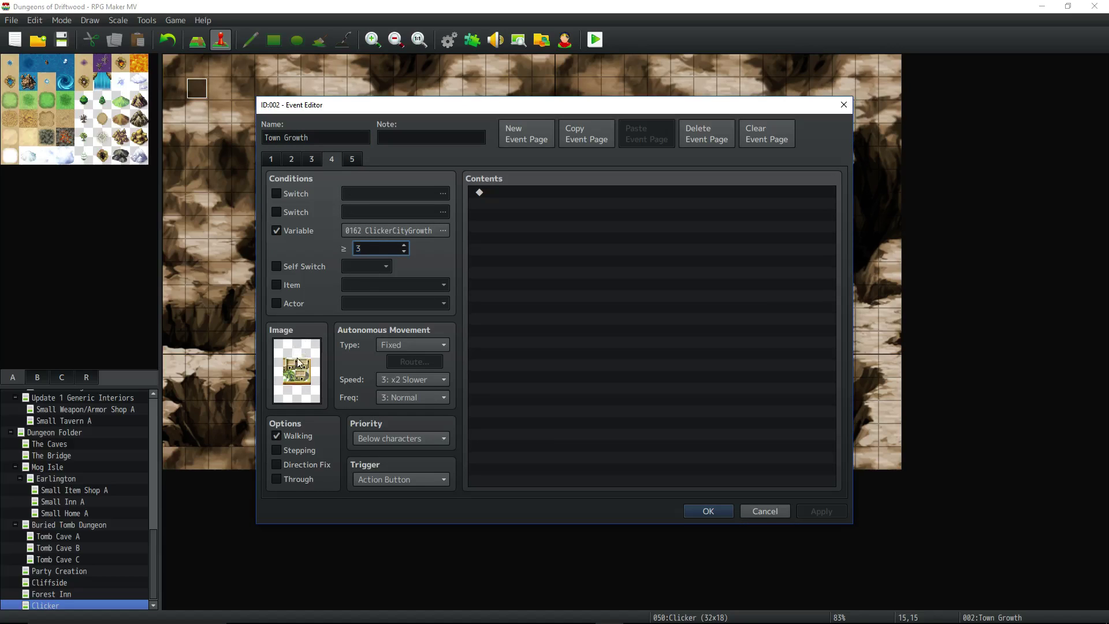
click(708, 511)
- Reopen BotLeftCityGrowth to compare pages 2 and 3, then close it
double_click(501, 413)
click(291, 159)
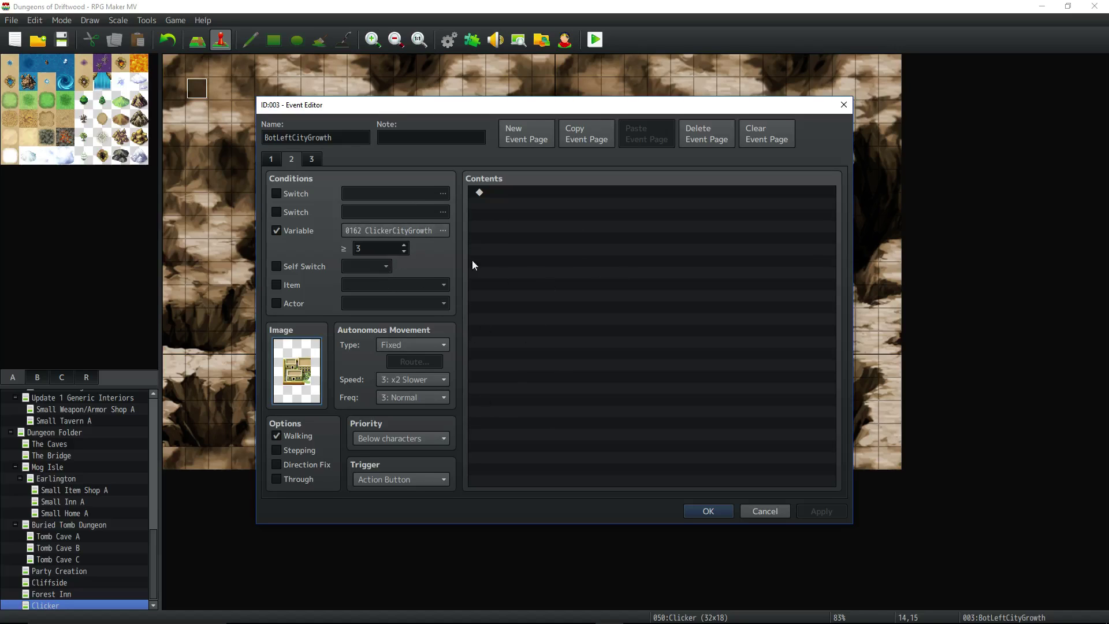
click(312, 161)
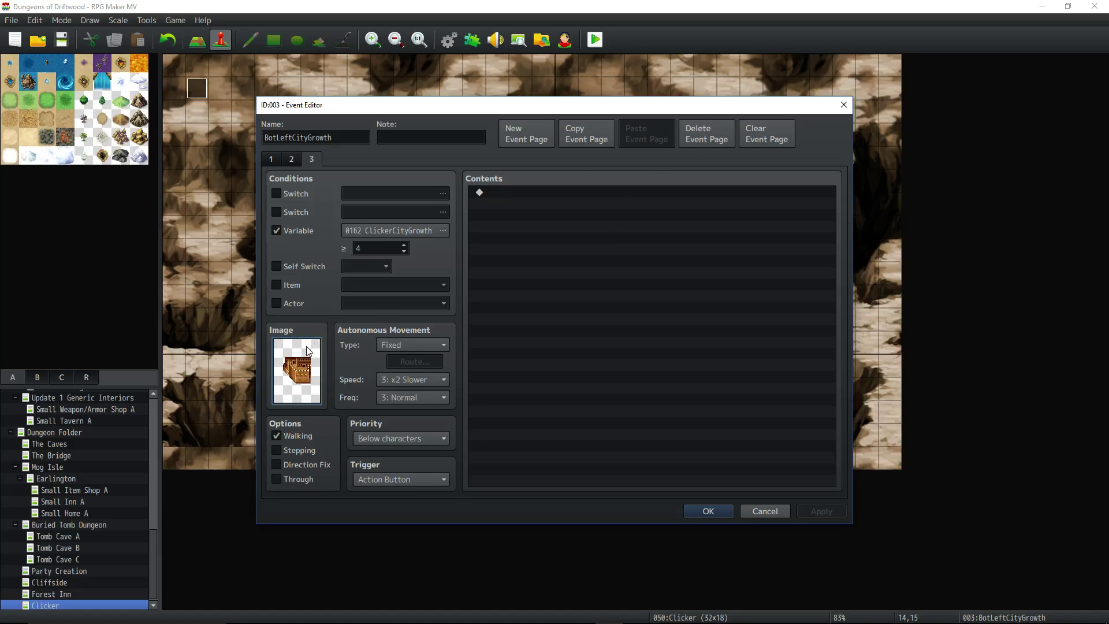
click(685, 512)
- Reopen Town Growth and select its fifth page's threshold value
double_click(512, 413)
click(352, 159)
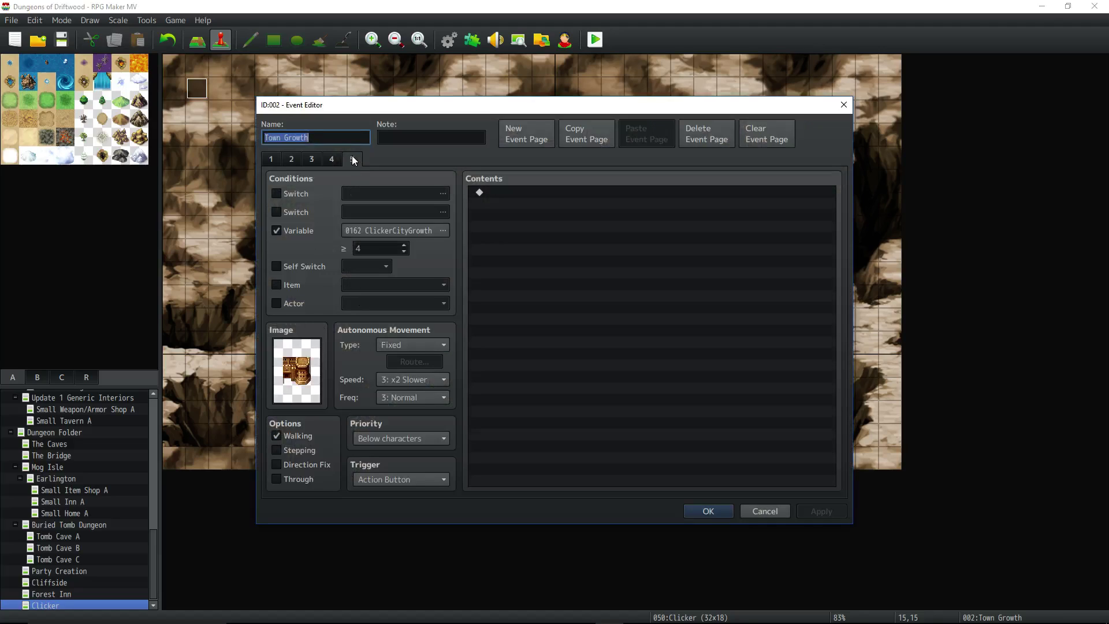
click(390, 252)
- Close Town Growth and check BotLeftCityGrowth's third page
click(708, 510)
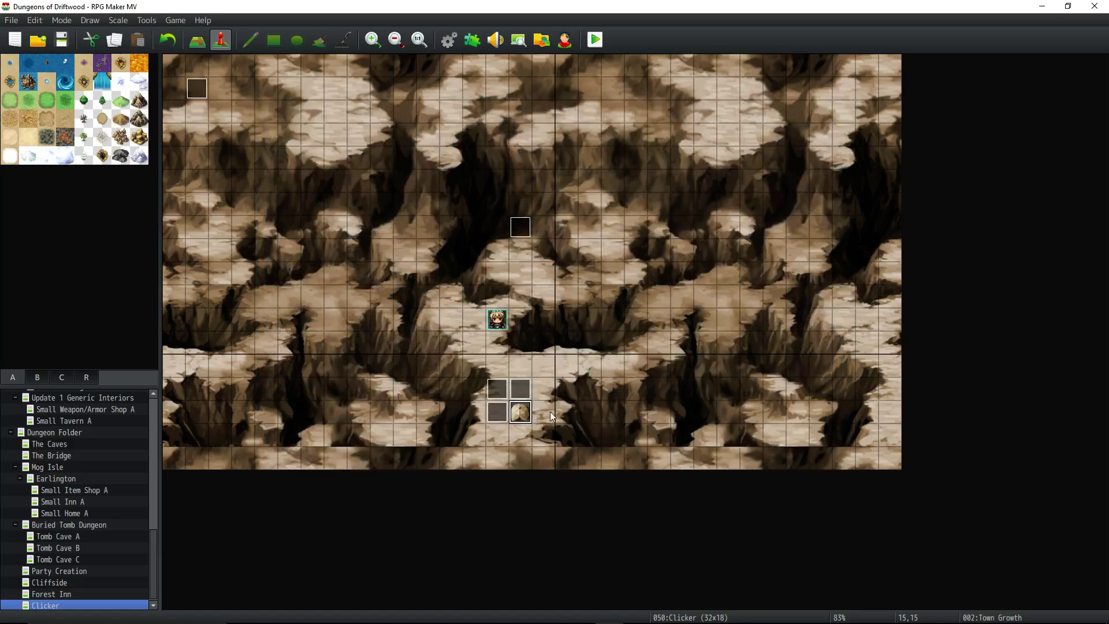
double_click(499, 413)
click(310, 161)
click(725, 511)
- Open TopLeftCityGrowth and check its second page's threshold value 4
double_click(490, 391)
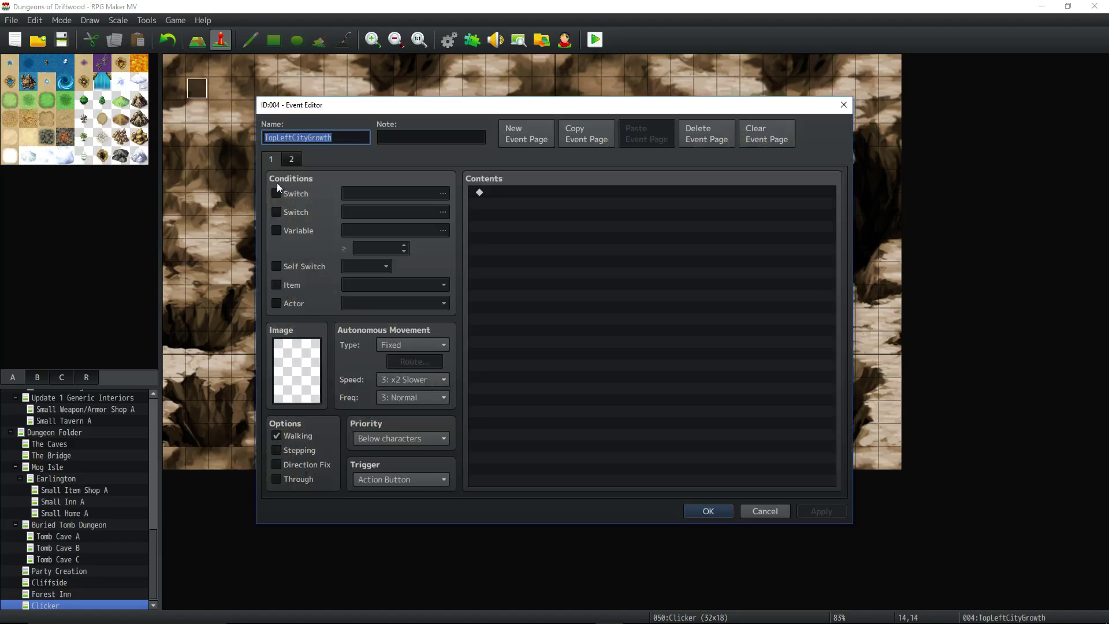
click(291, 159)
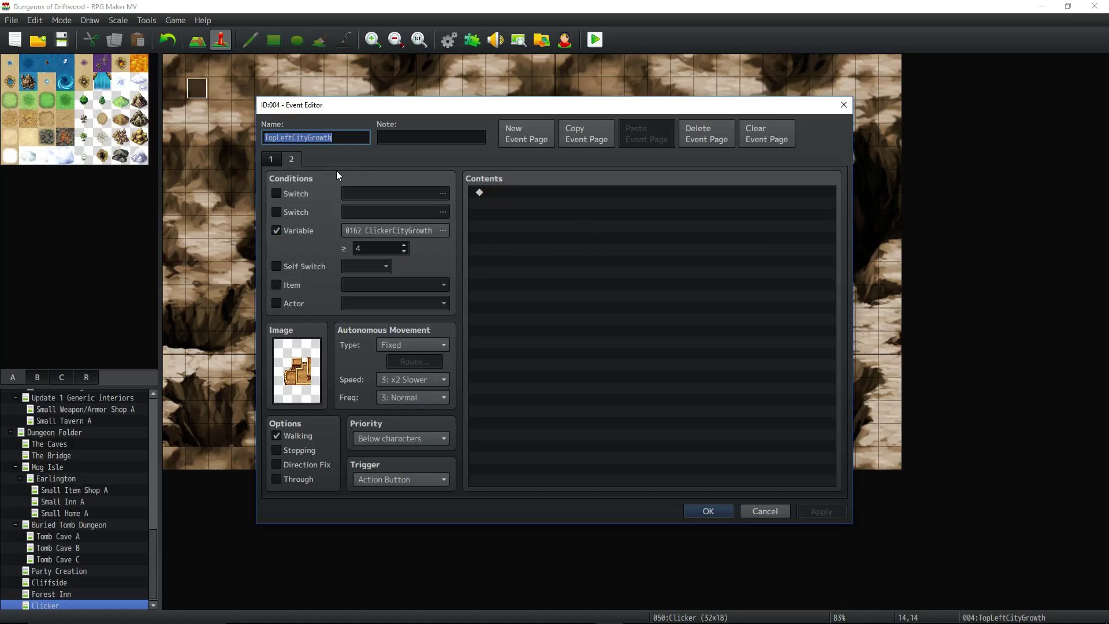
click(535, 208)
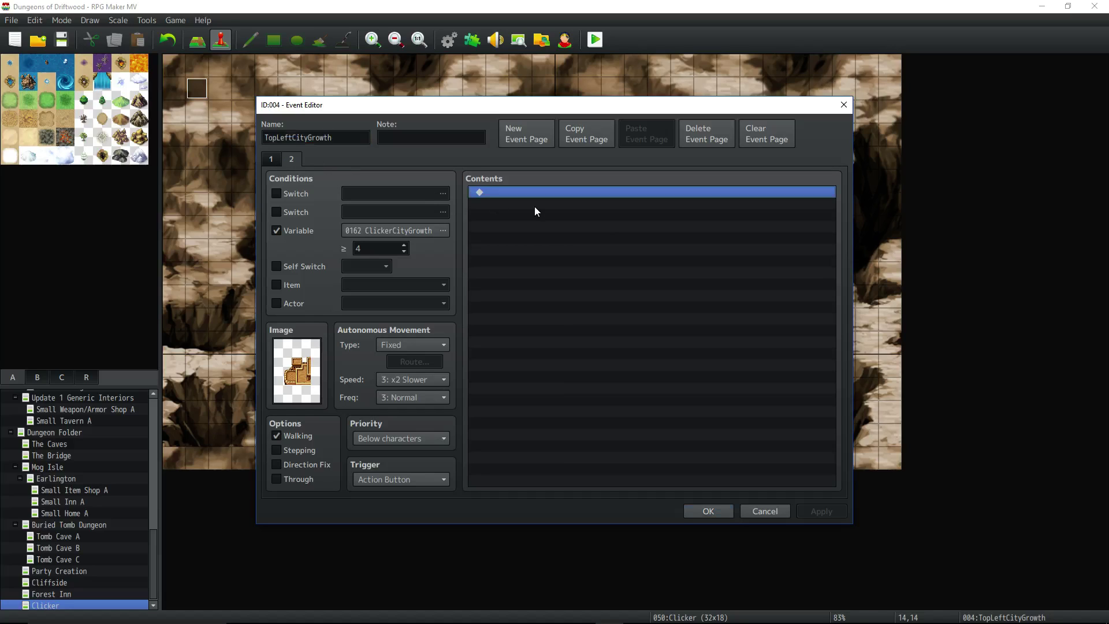
double_click(384, 248)
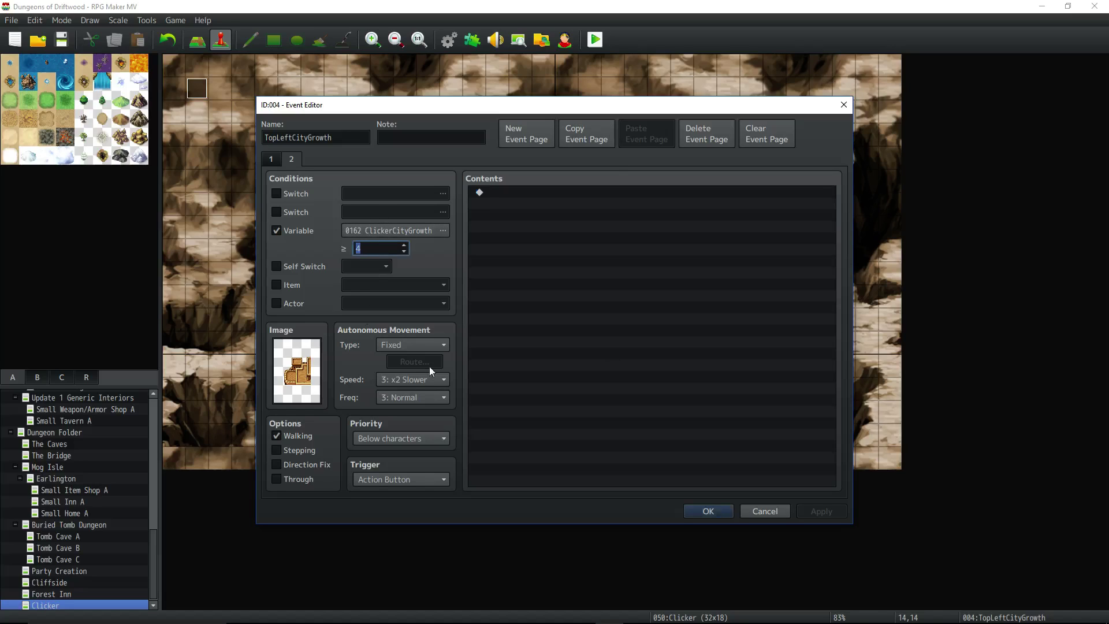
- Compare TopLeftCityGrowth's first and second pages, then close the event
click(271, 158)
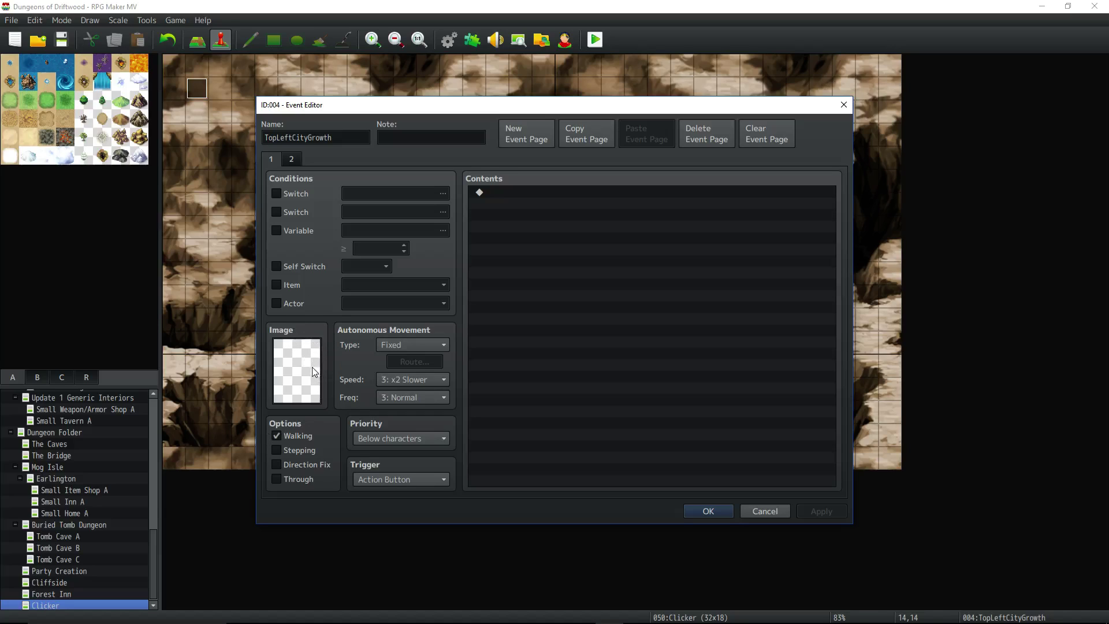
click(299, 156)
click(276, 160)
click(289, 156)
click(280, 157)
click(286, 162)
click(278, 161)
click(298, 155)
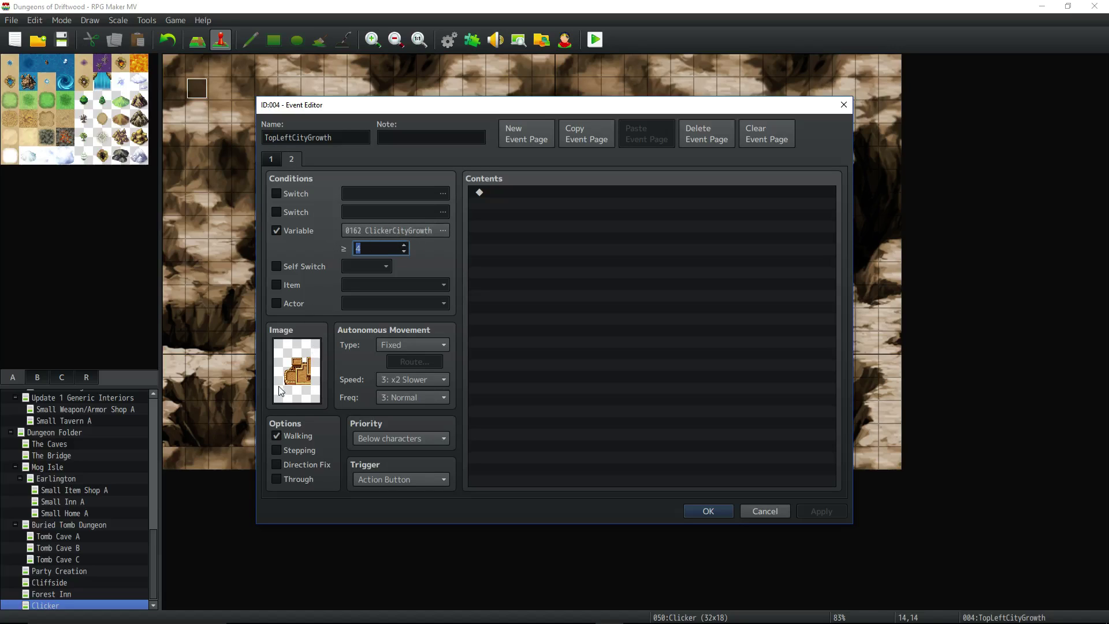
click(719, 510)
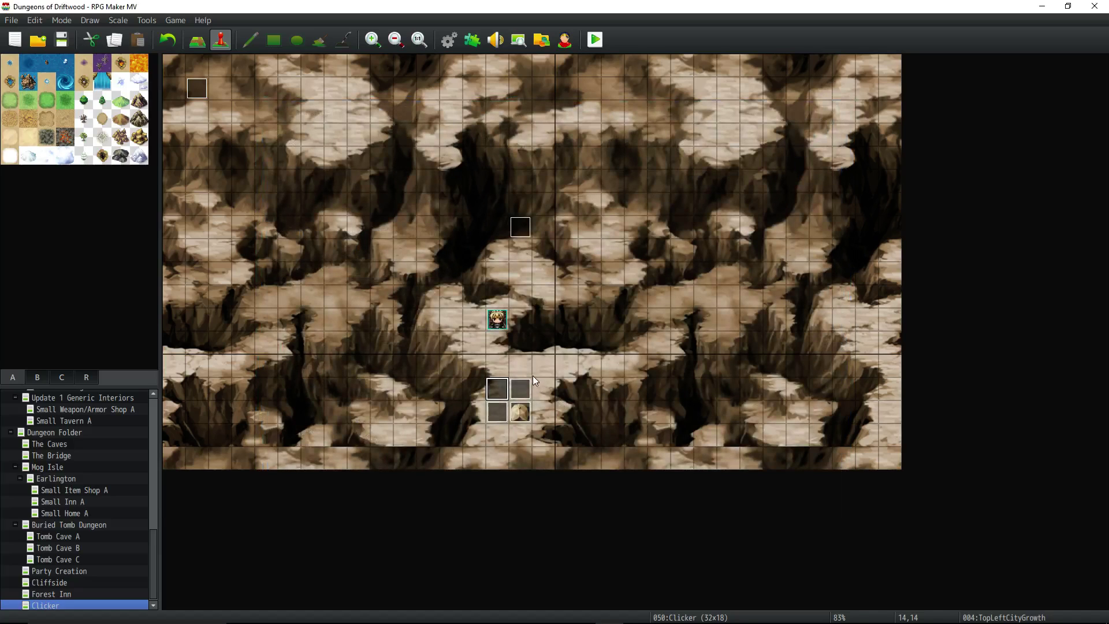
- Confirm the TopRightCityGrowth event and start a playtest
double_click(519, 388)
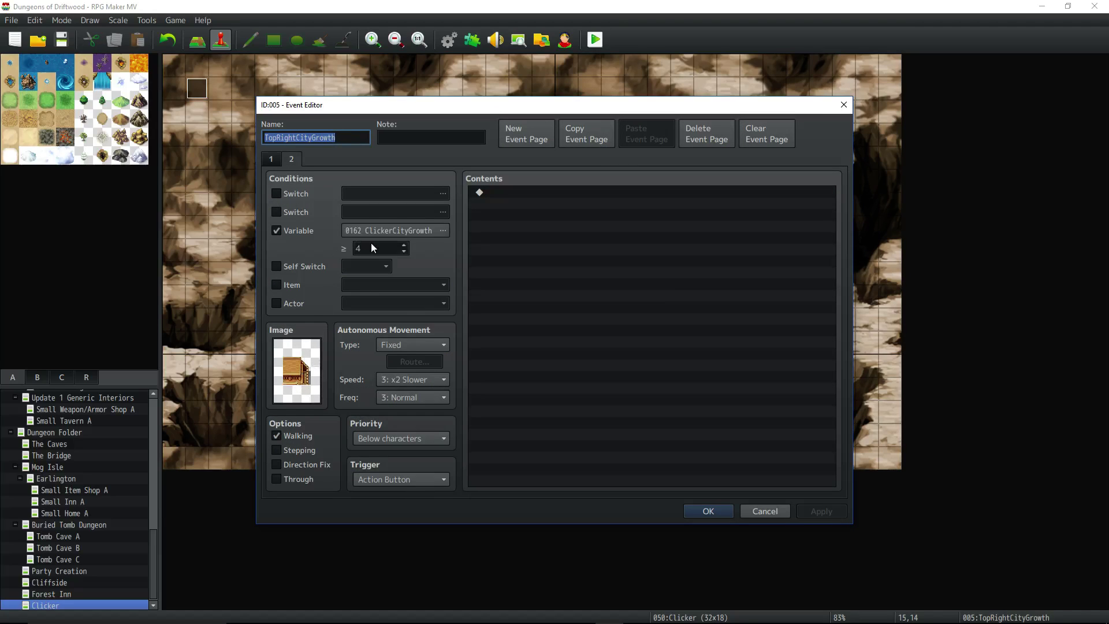
click(716, 512)
click(595, 41)
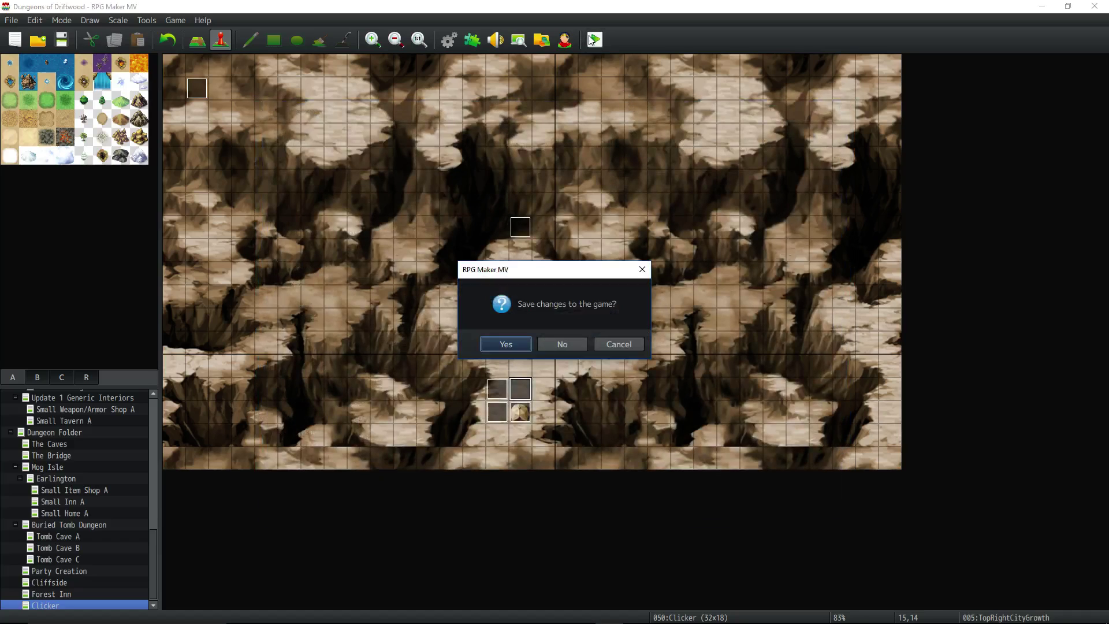
- Save the changes, earn gold from the orange orb, and buy the first city upgrade
click(501, 345)
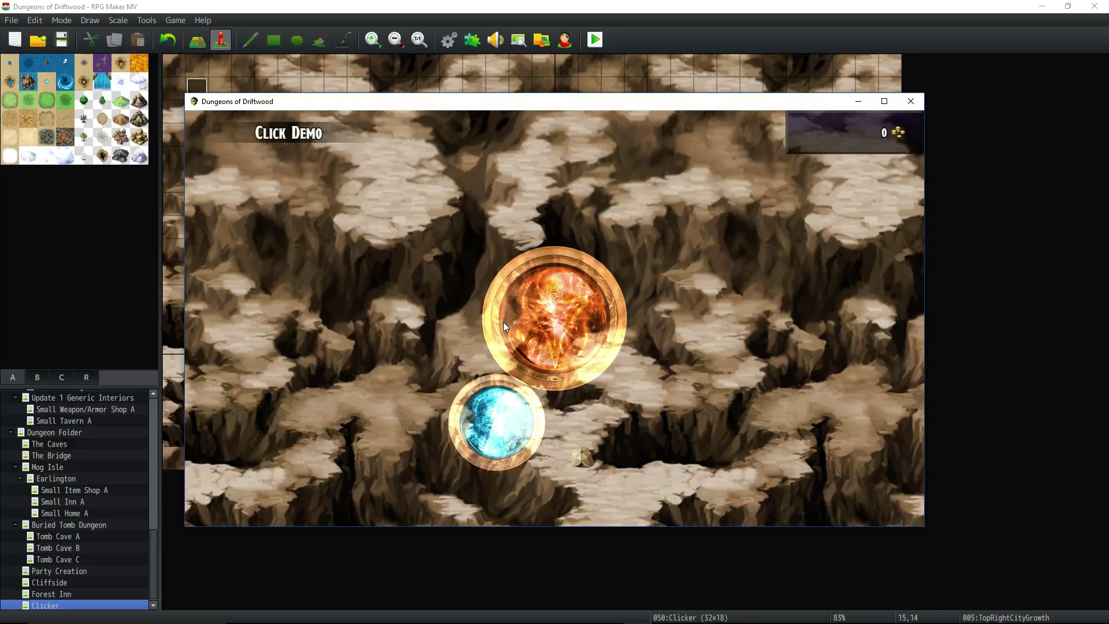
click(519, 418)
click(327, 317)
click(528, 290)
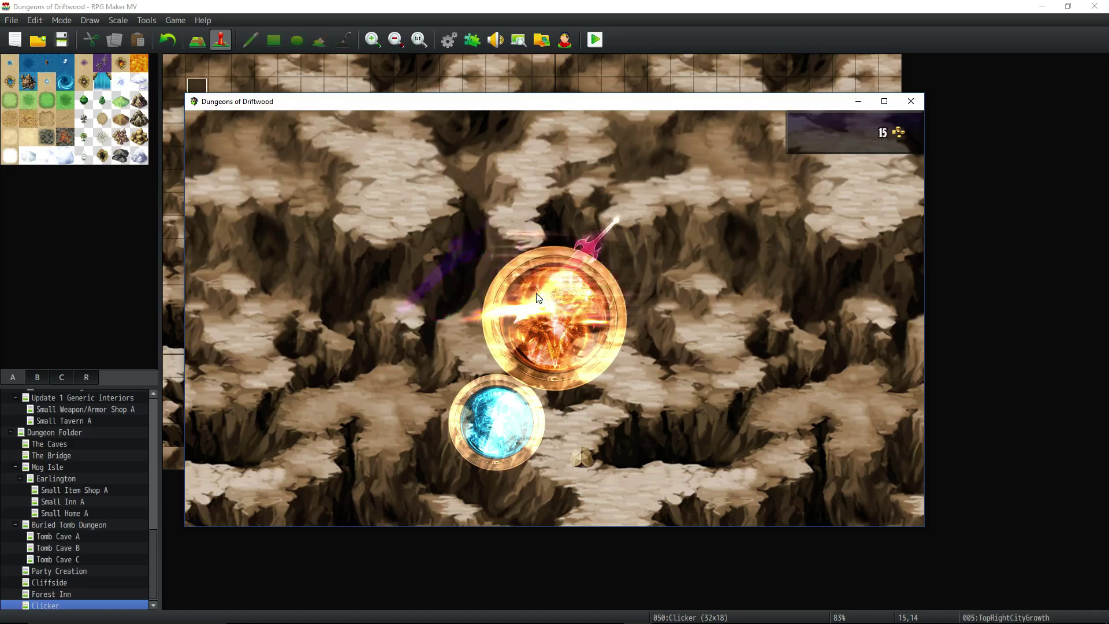
click(537, 297)
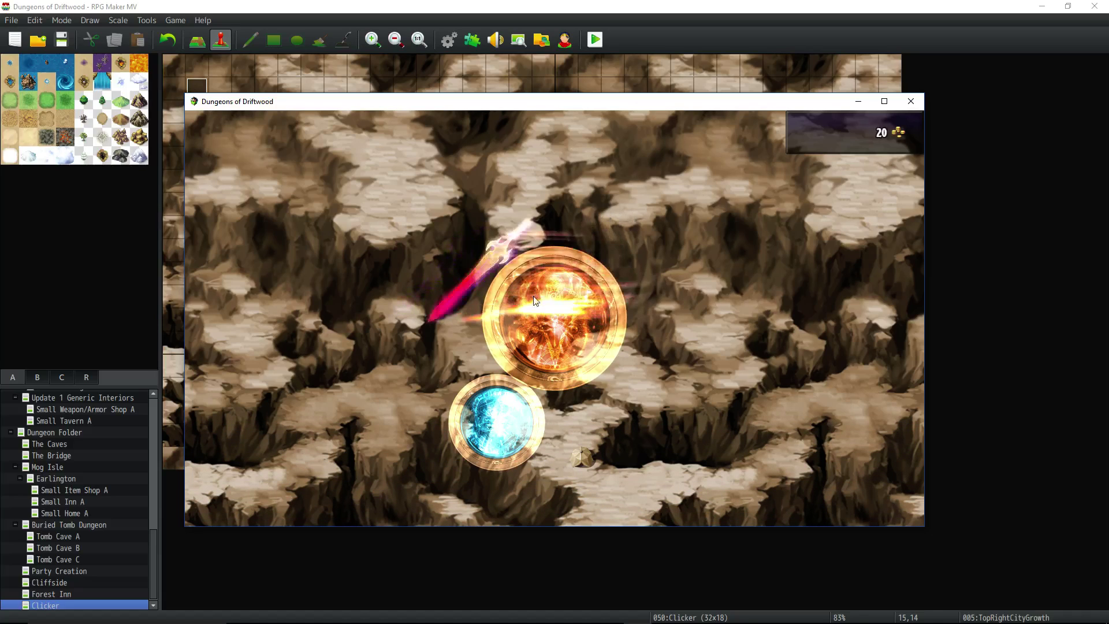
click(497, 421)
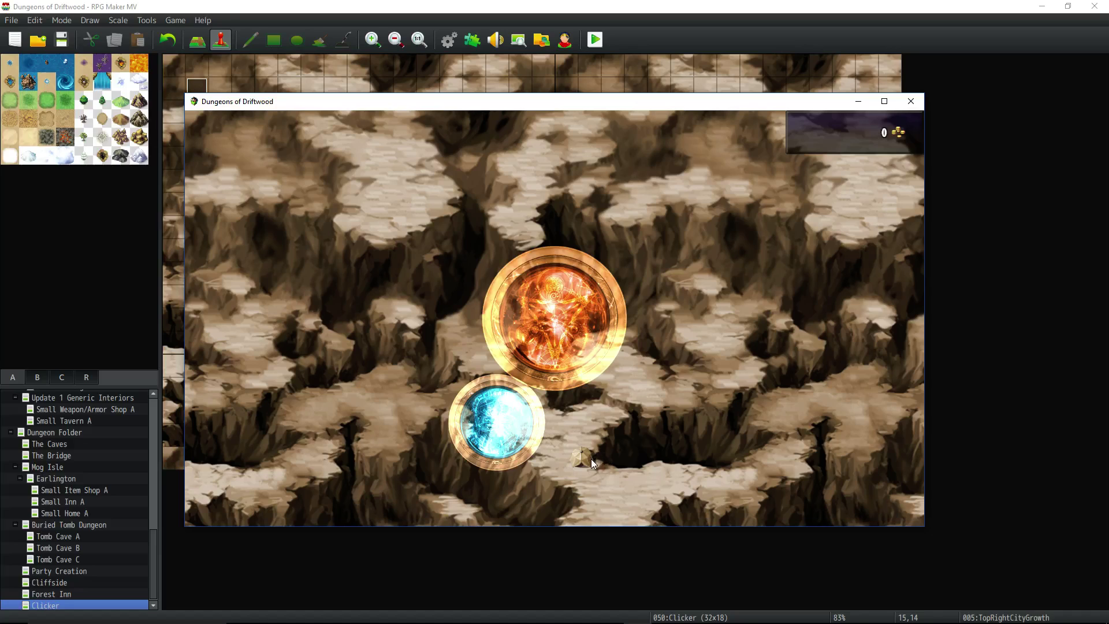
click(585, 458)
- Earn more gold from the orb and spend it on two further town upgrades
click(551, 318)
click(577, 453)
click(551, 329)
click(551, 329)
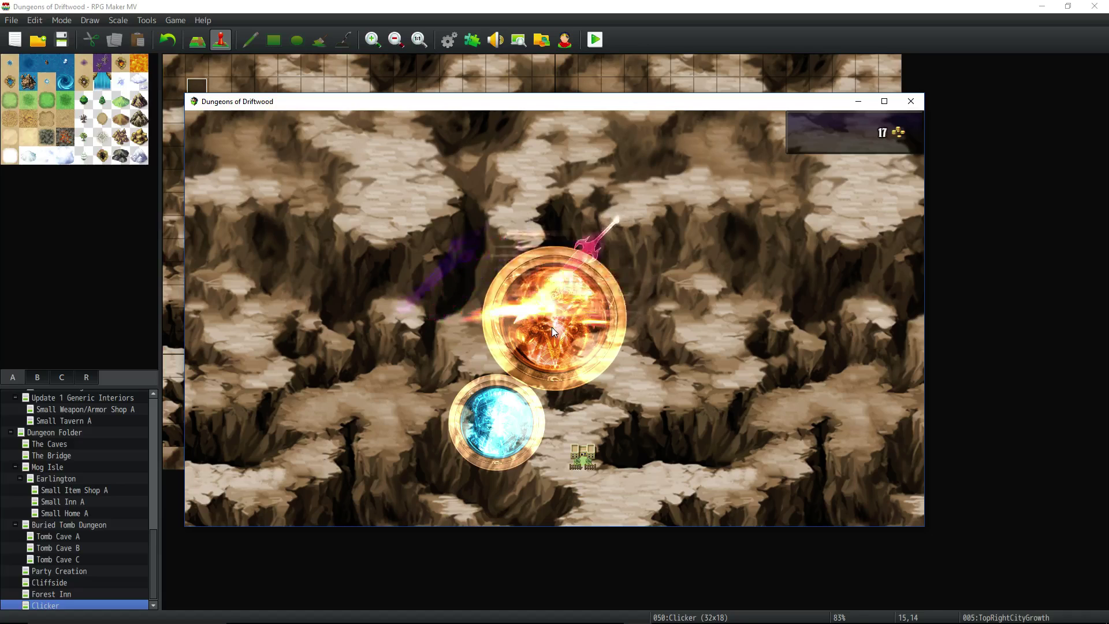
click(552, 326)
click(476, 439)
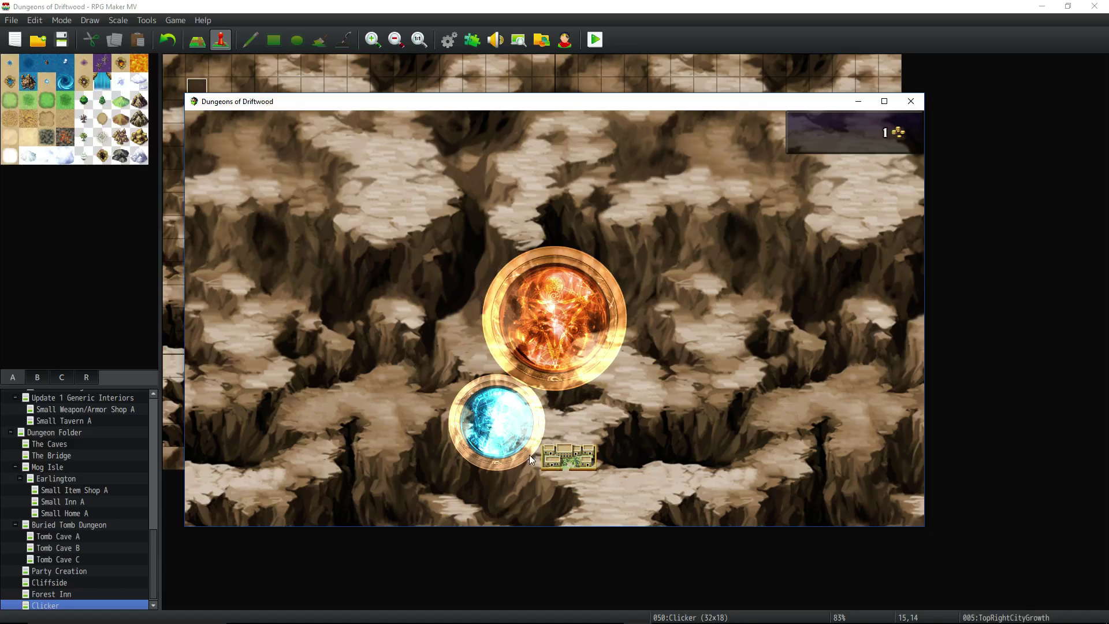
- Collect more gold, grow the city into a larger building, and close the playtest
click(564, 358)
click(566, 356)
click(566, 354)
click(567, 351)
click(567, 347)
click(566, 341)
click(497, 446)
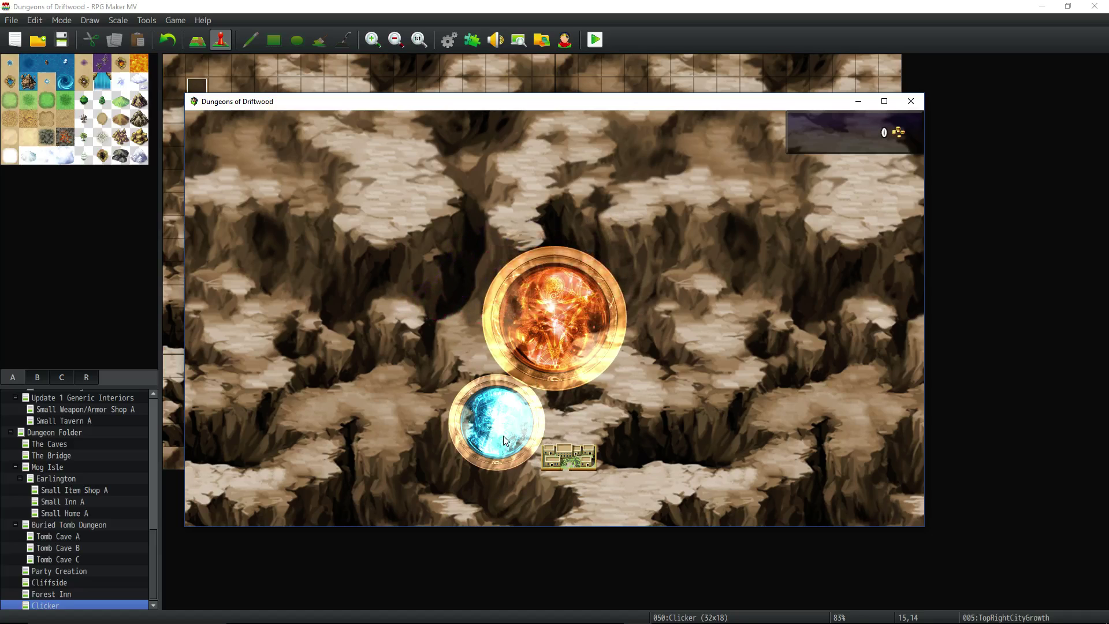
click(585, 458)
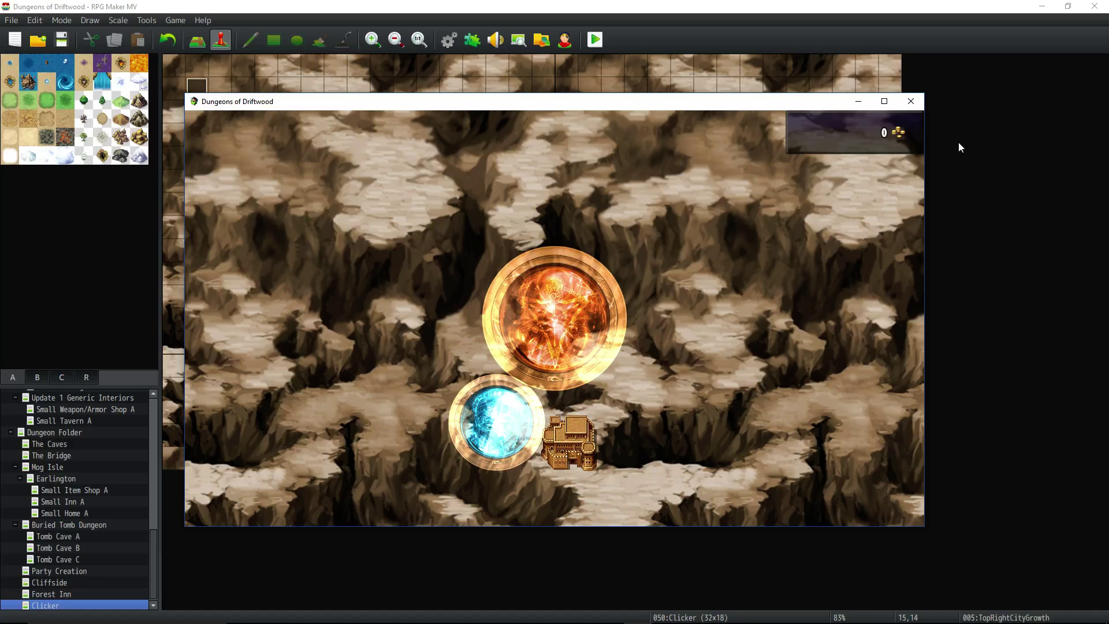
click(910, 101)
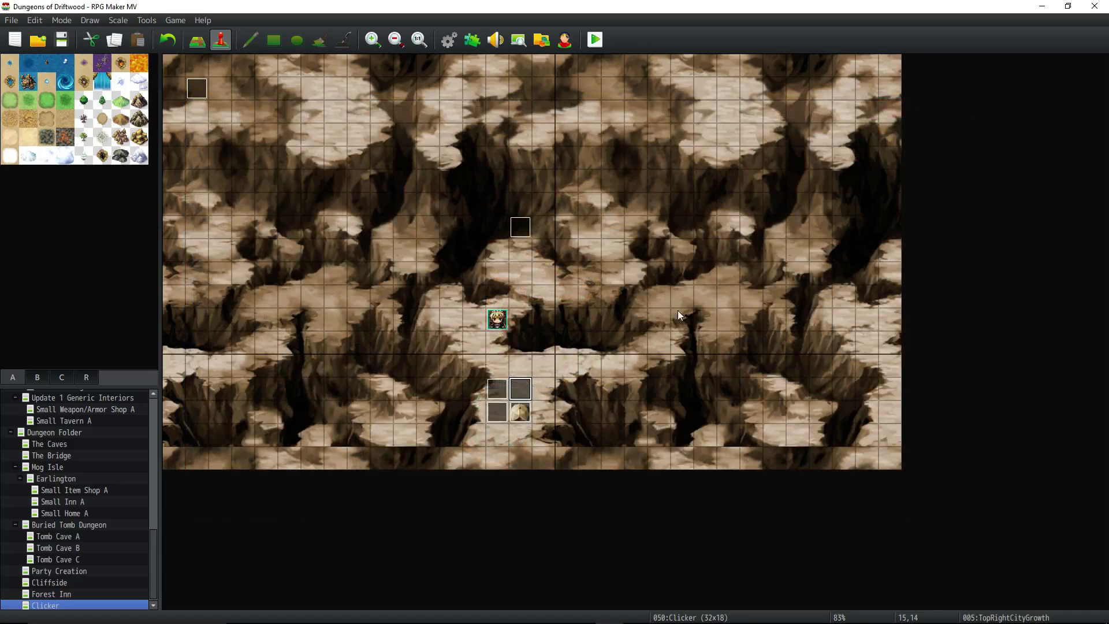
- Open Town Growth, check its page 5, and add a new blank page 6
double_click(519, 411)
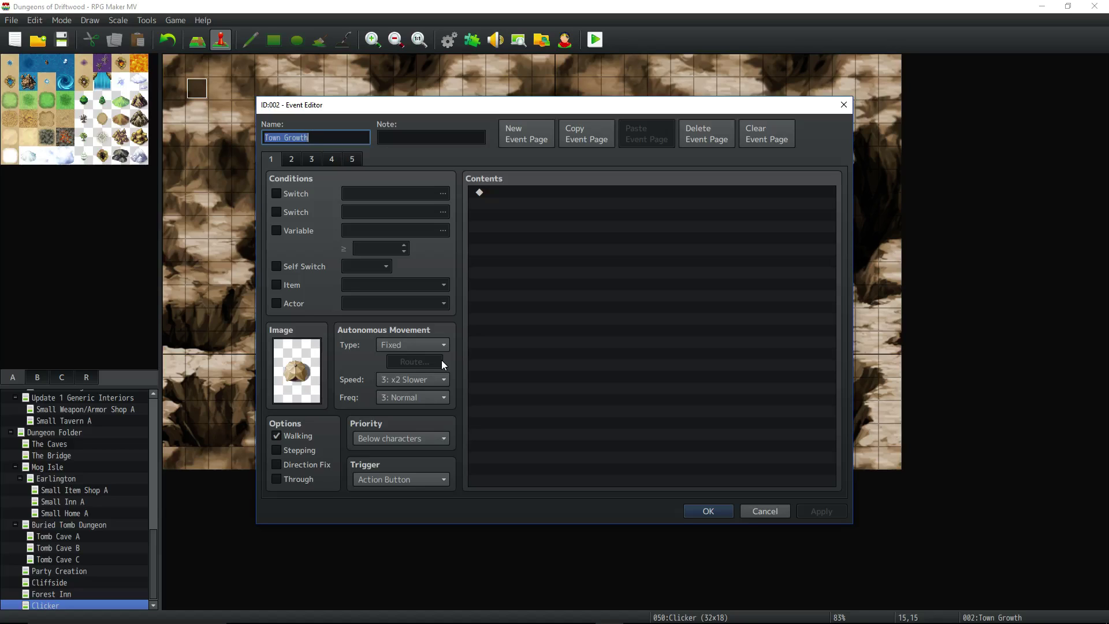
click(352, 160)
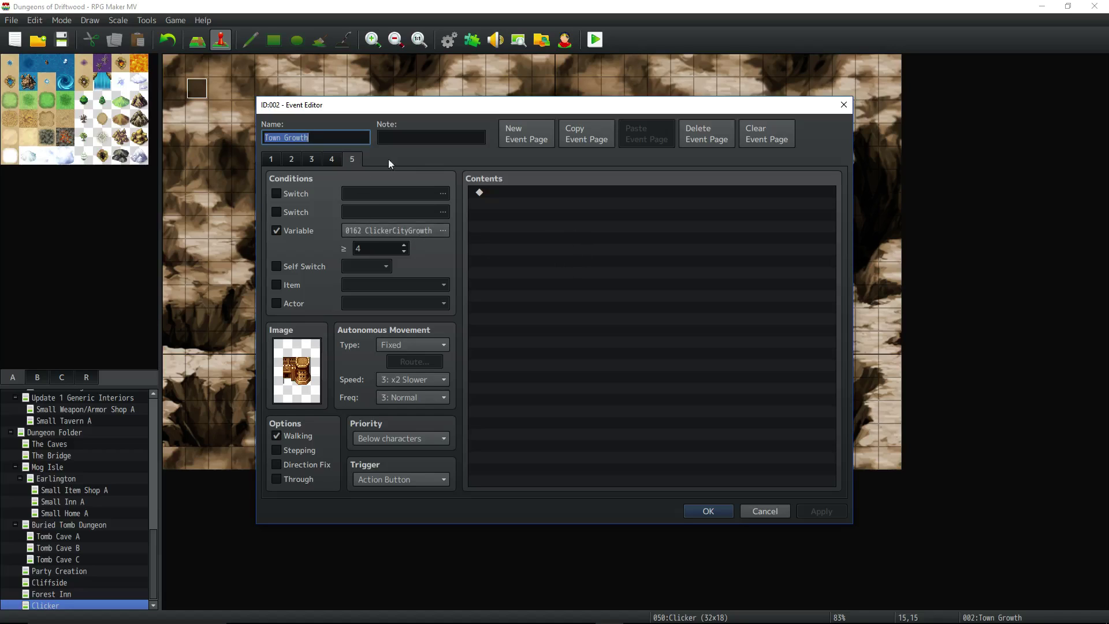
click(472, 192)
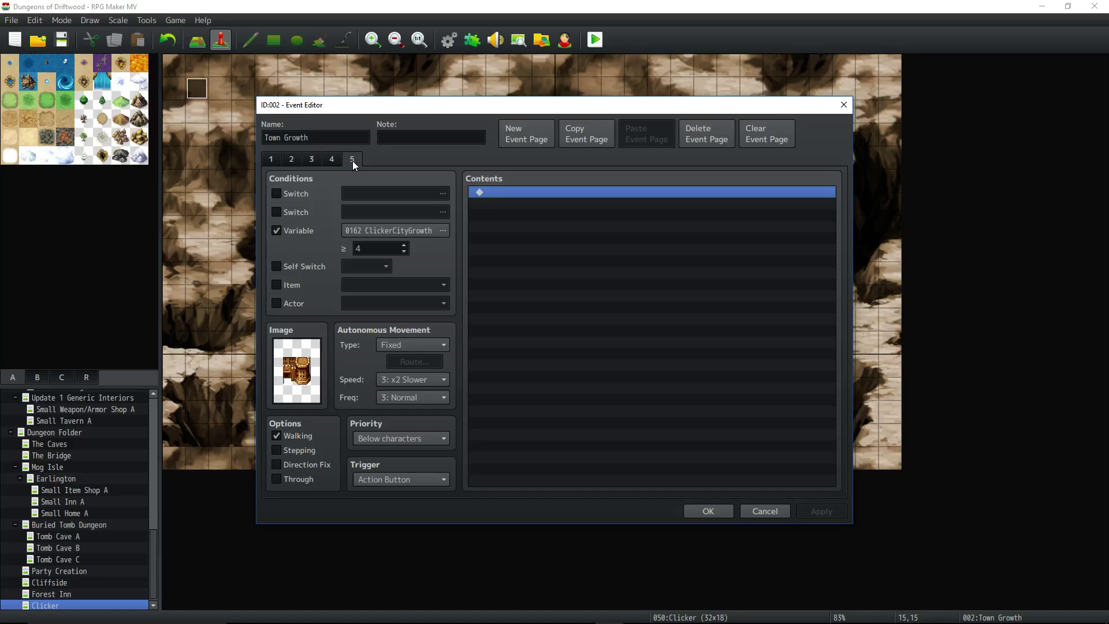
click(527, 136)
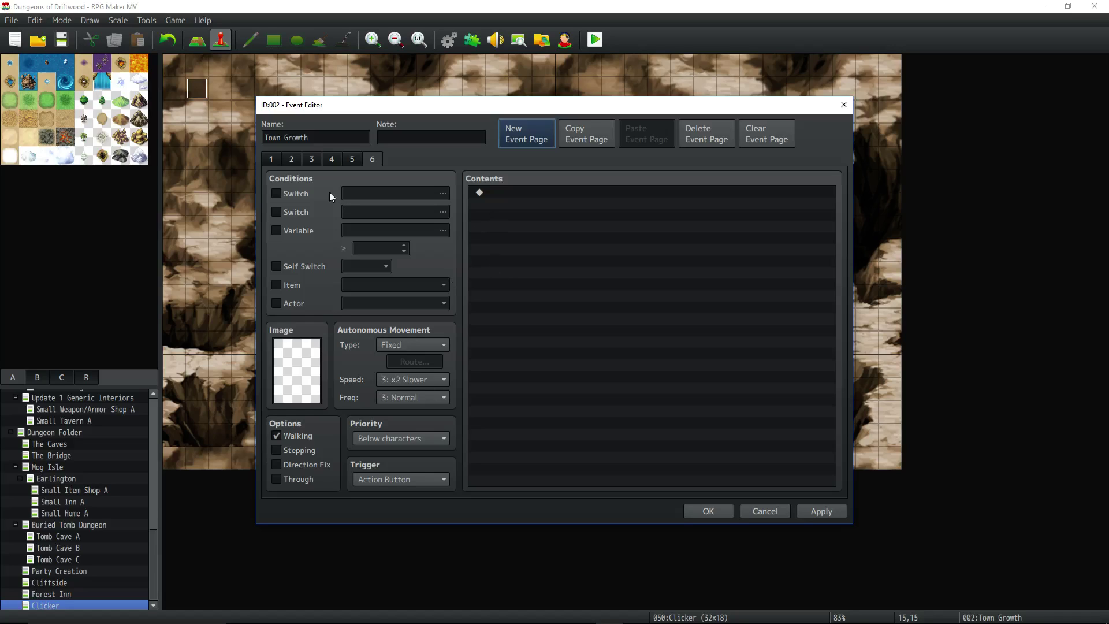
- Compare the earlier pages' growth thresholds, then return to the new sixth page
click(275, 162)
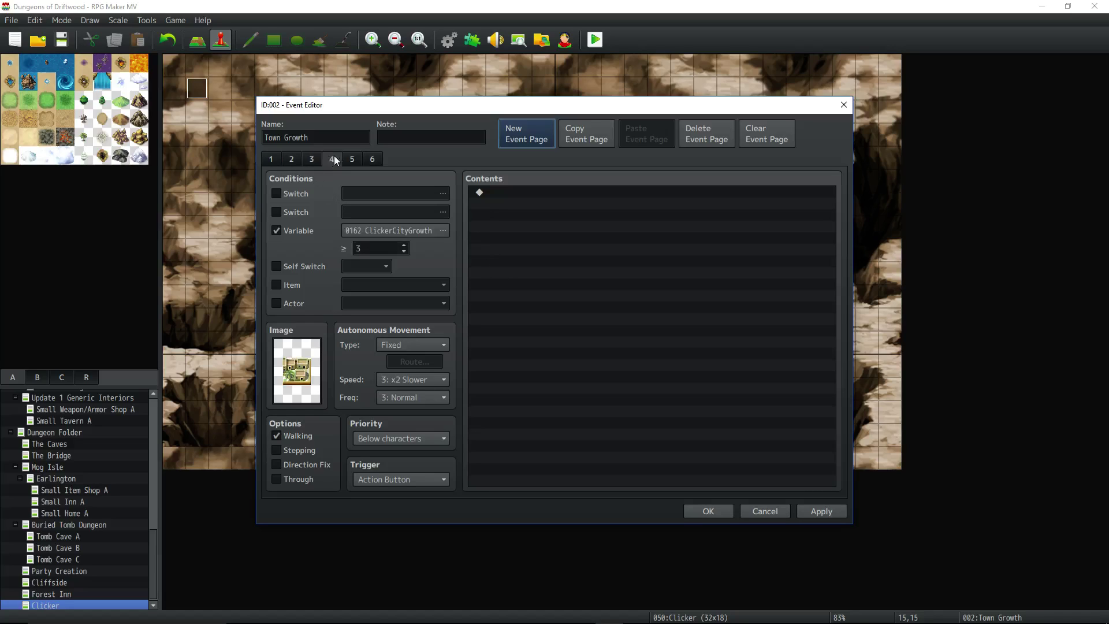
click(328, 159)
click(313, 159)
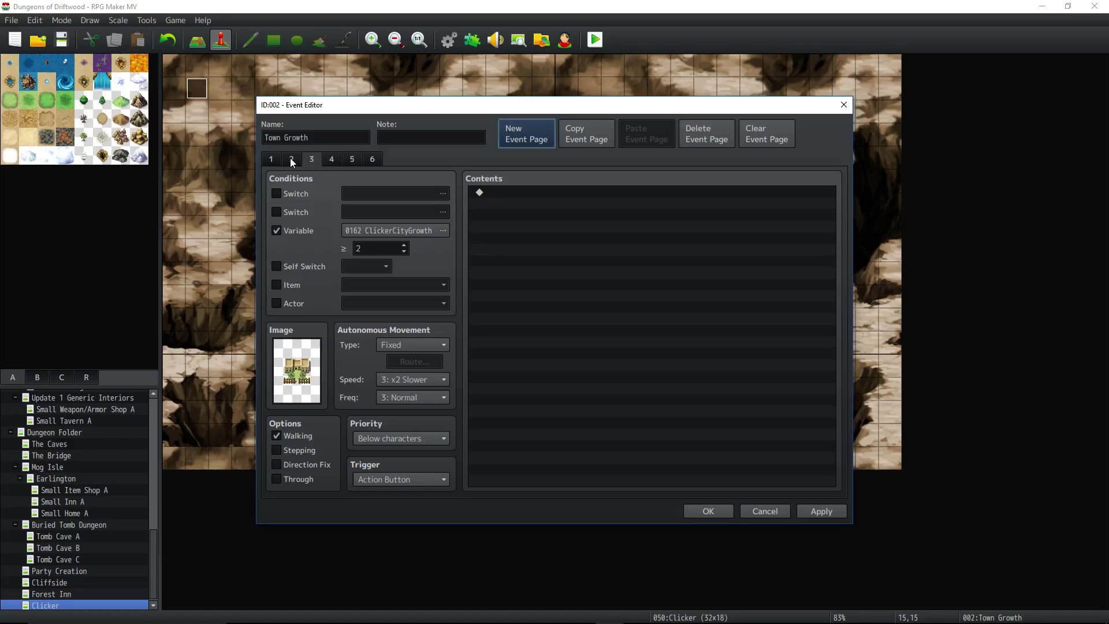
click(273, 159)
click(372, 158)
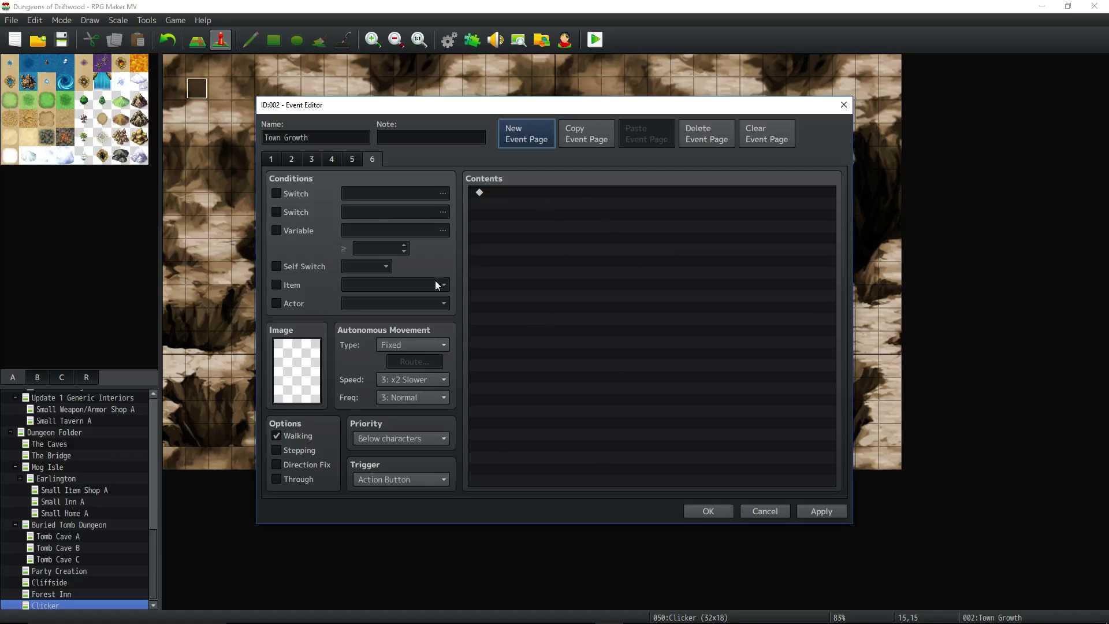
click(353, 160)
click(331, 160)
click(321, 159)
click(332, 159)
click(352, 159)
click(372, 159)
- Tick Variable, choose 0162 ClickerCityGrowth, and set the ≥ value to 5
click(296, 231)
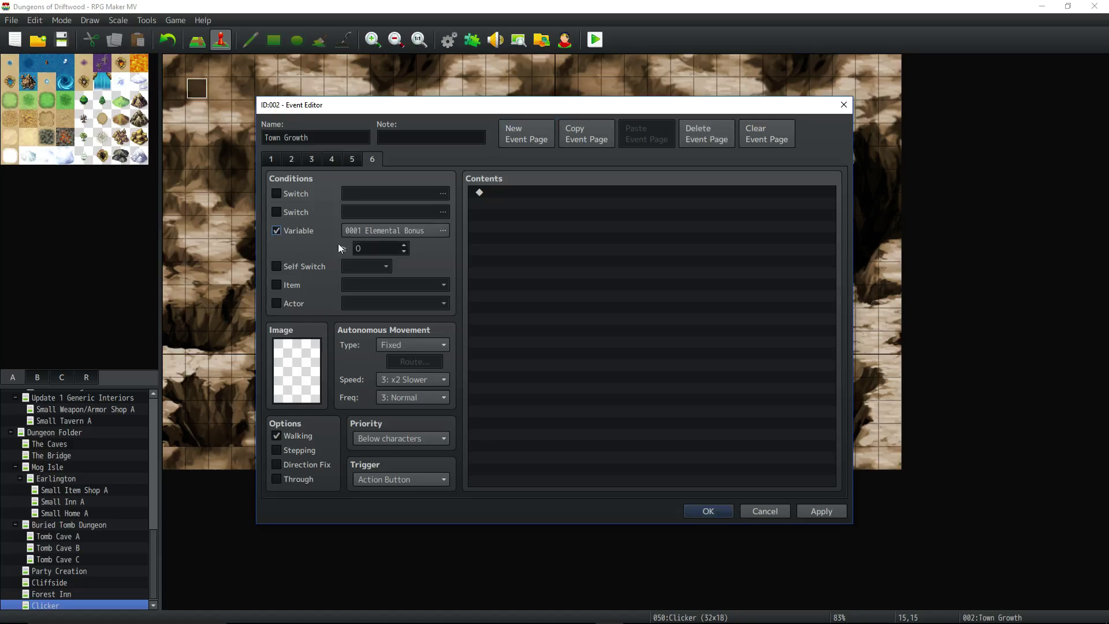
click(431, 235)
click(493, 266)
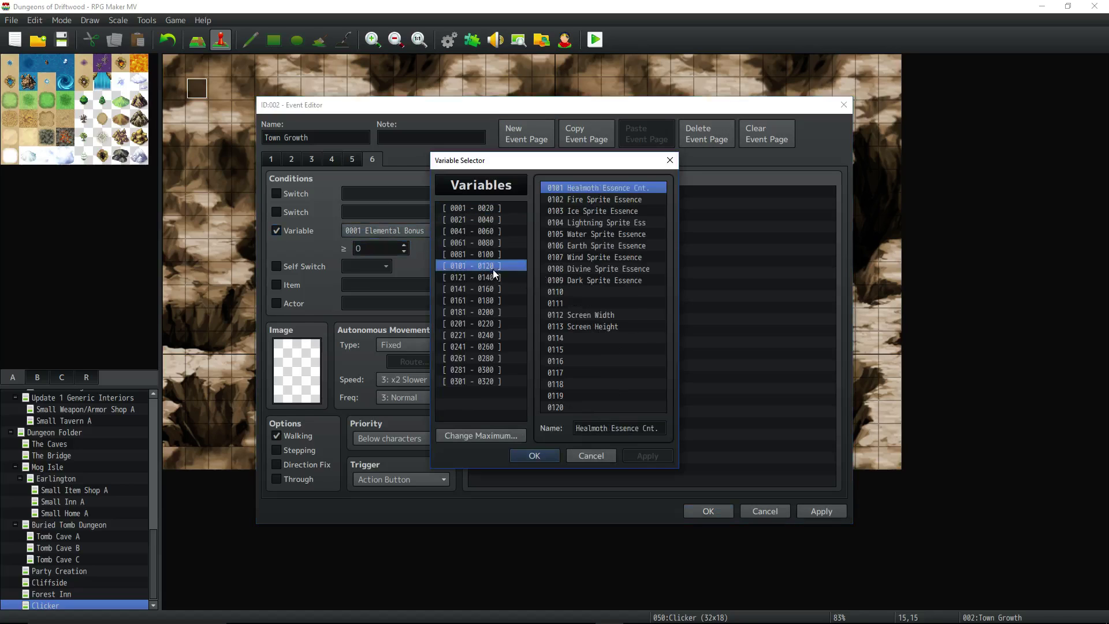
click(491, 301)
click(572, 211)
click(576, 203)
click(534, 454)
click(404, 245)
double_click(404, 245)
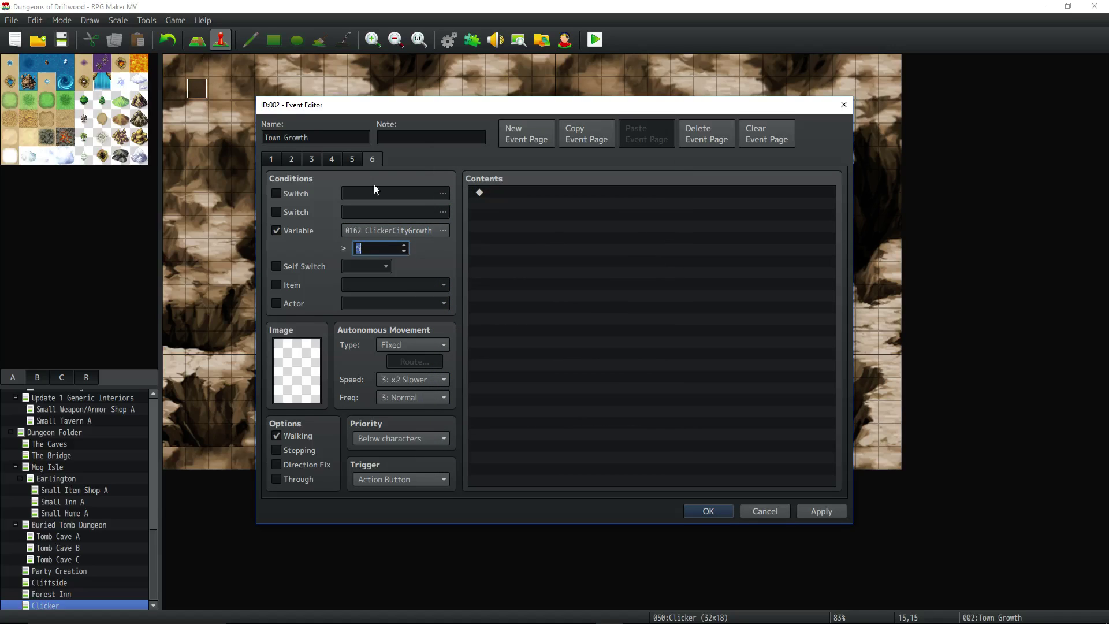
click(352, 159)
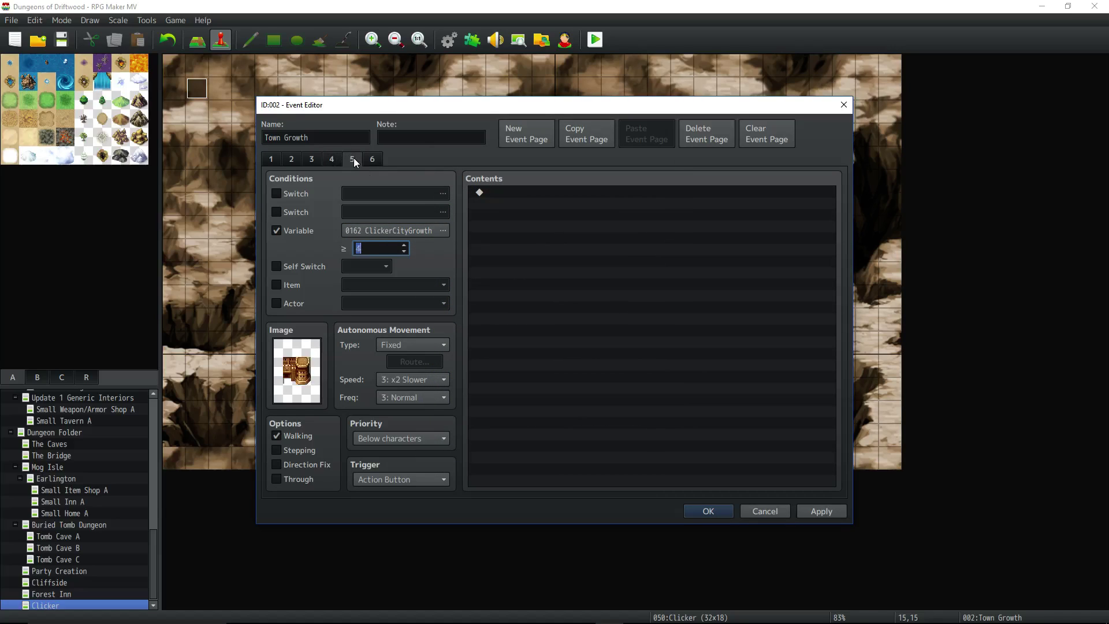
- On the sixth page, open the image picker and browse the sheets to Tileset B
click(372, 159)
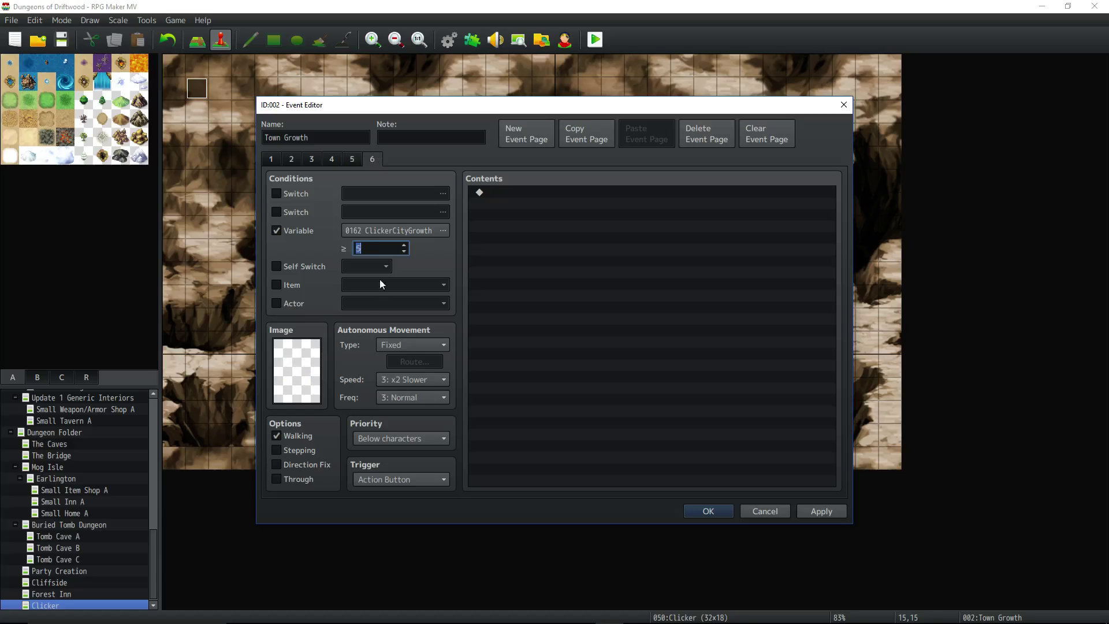
double_click(293, 372)
drag(460, 217, 444, 413)
click(386, 396)
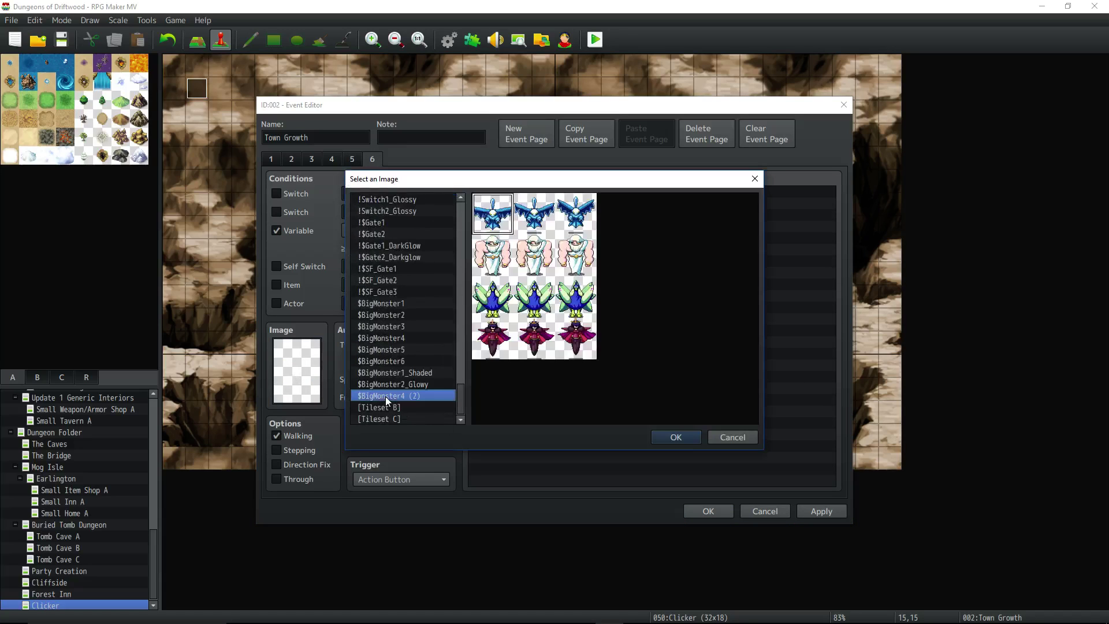
click(393, 384)
click(396, 372)
click(397, 362)
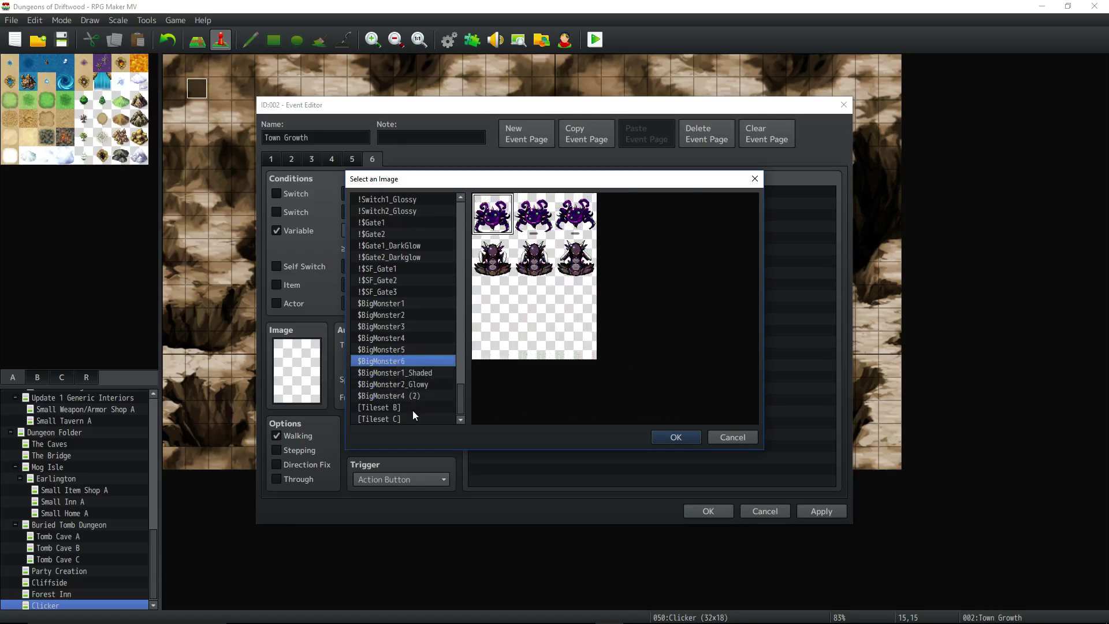
click(413, 408)
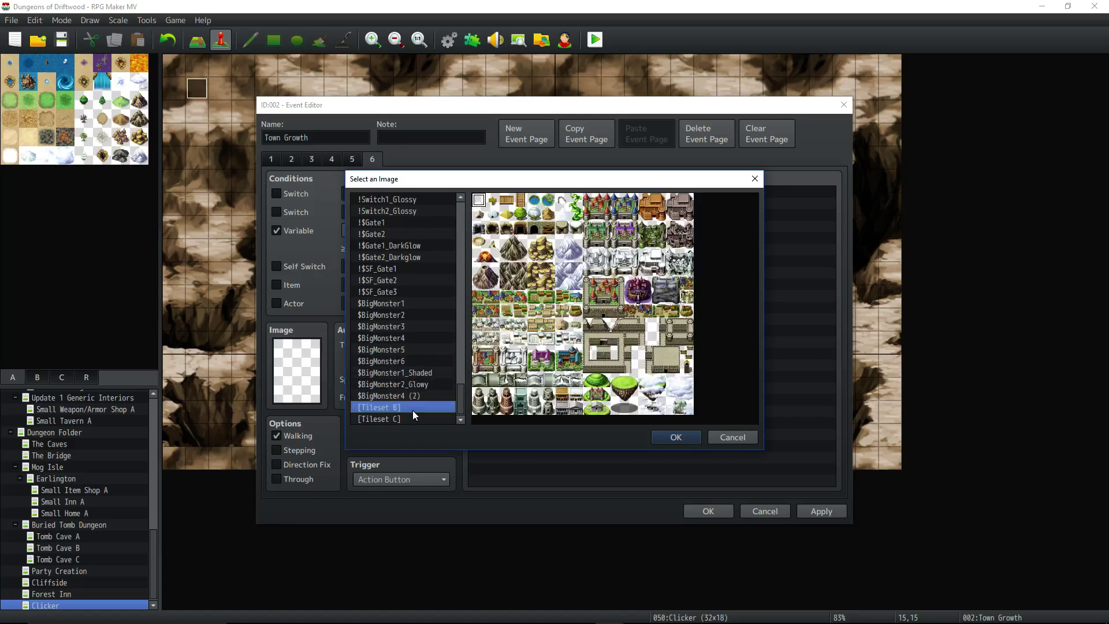
- Try a few building tiles, then settle on the red-roofed castle tile as the page image
click(632, 241)
click(659, 214)
click(618, 312)
click(603, 214)
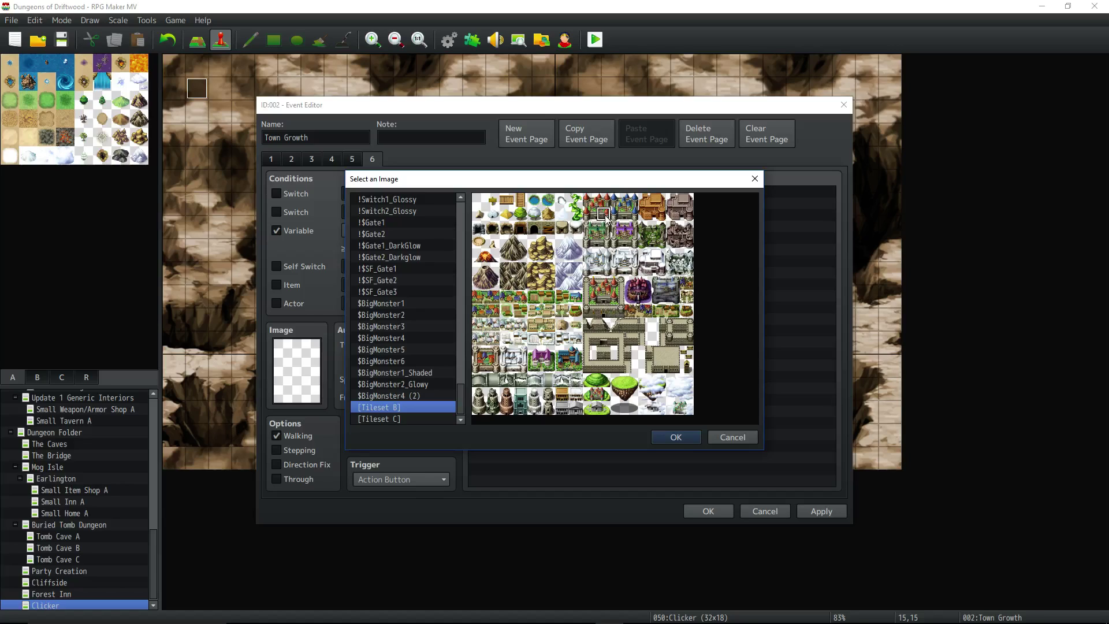
click(676, 441)
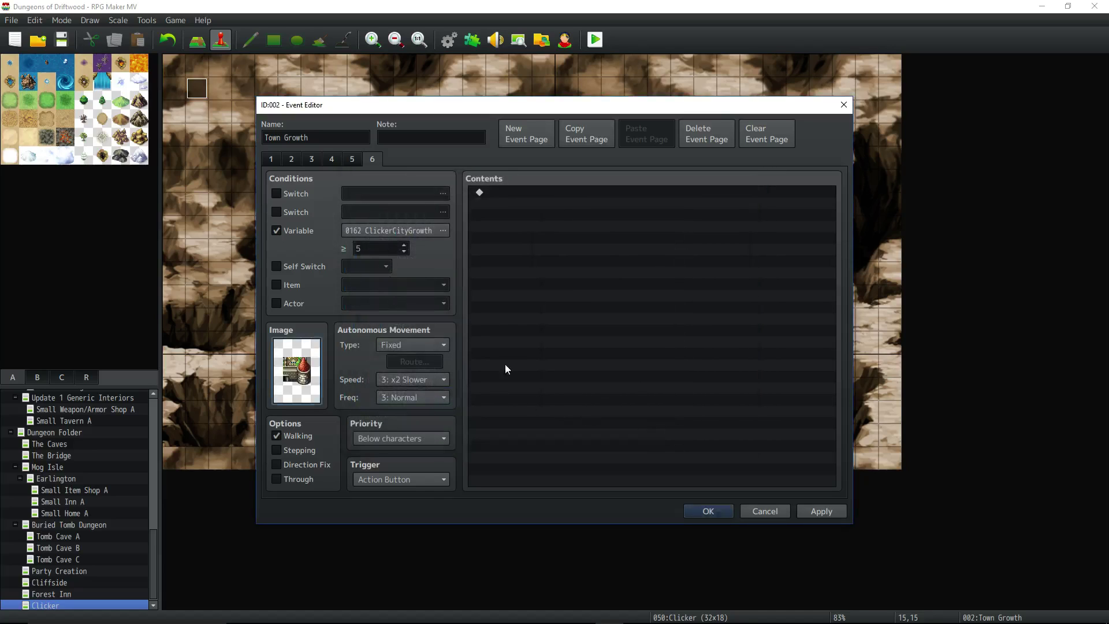
- Close Town Growth; give BotLeftCityGrowth a copied fourth page with ClickerCityGrowth ≥ 5 and the red-roofed tile
click(687, 511)
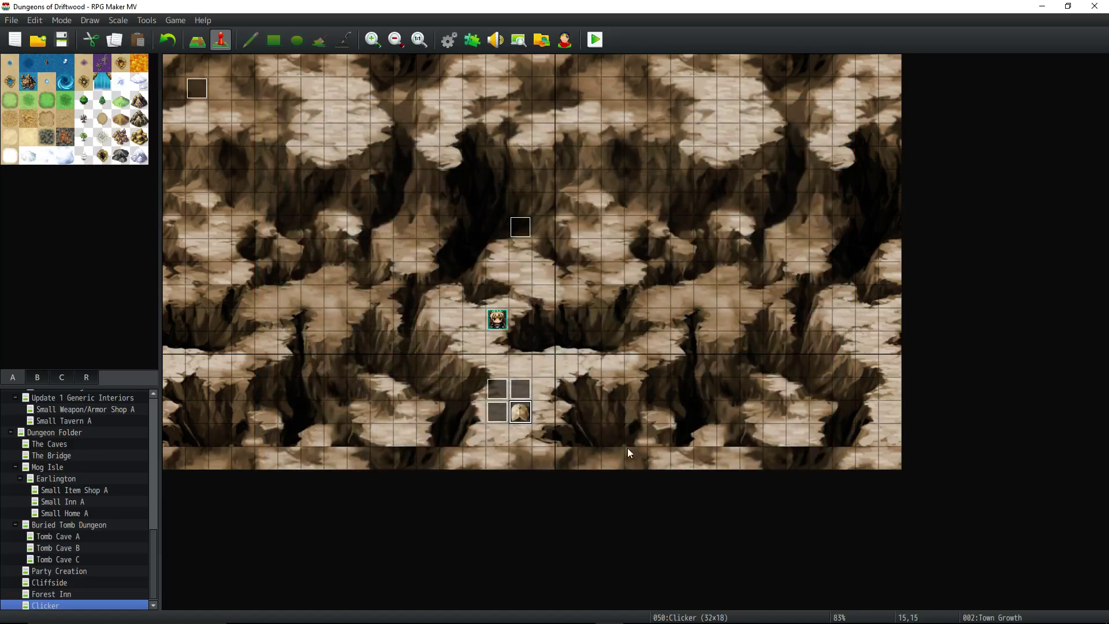
double_click(489, 413)
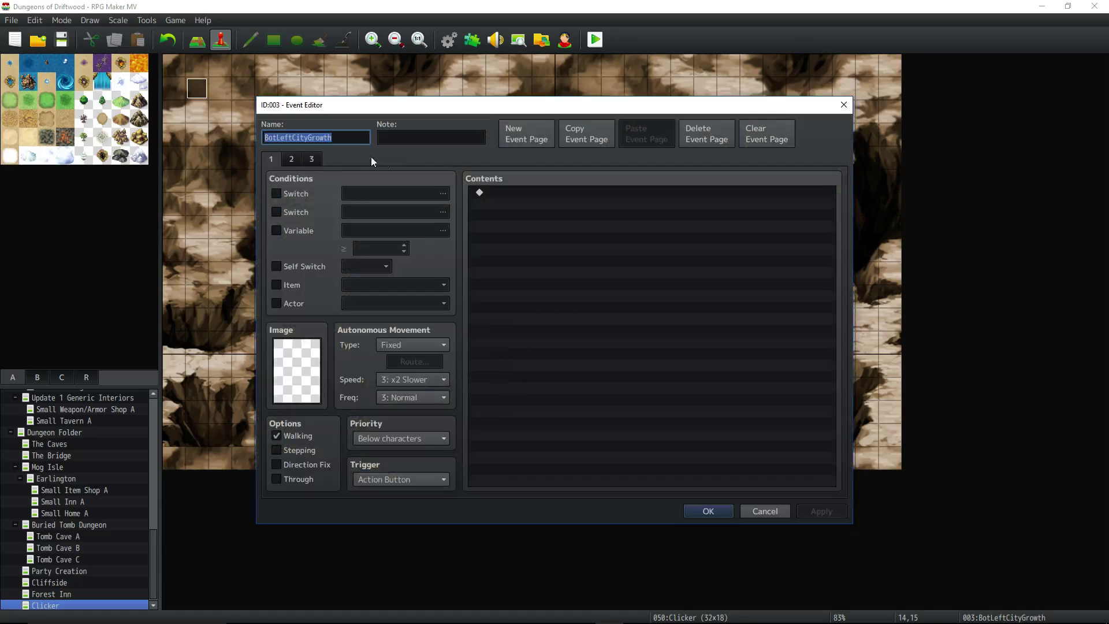
click(312, 159)
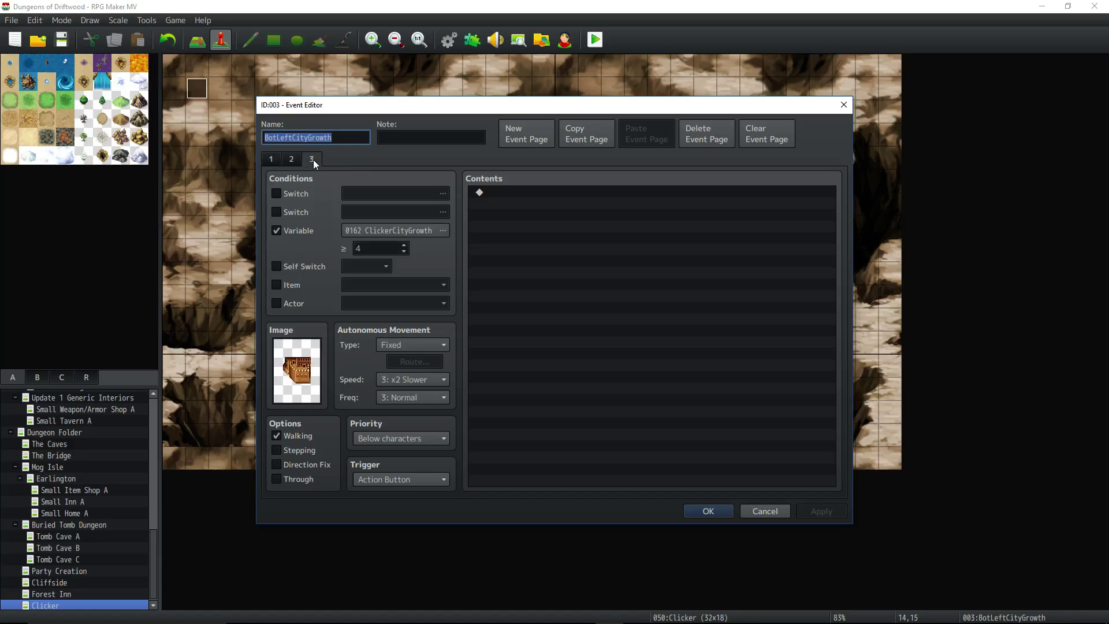
click(582, 138)
click(645, 139)
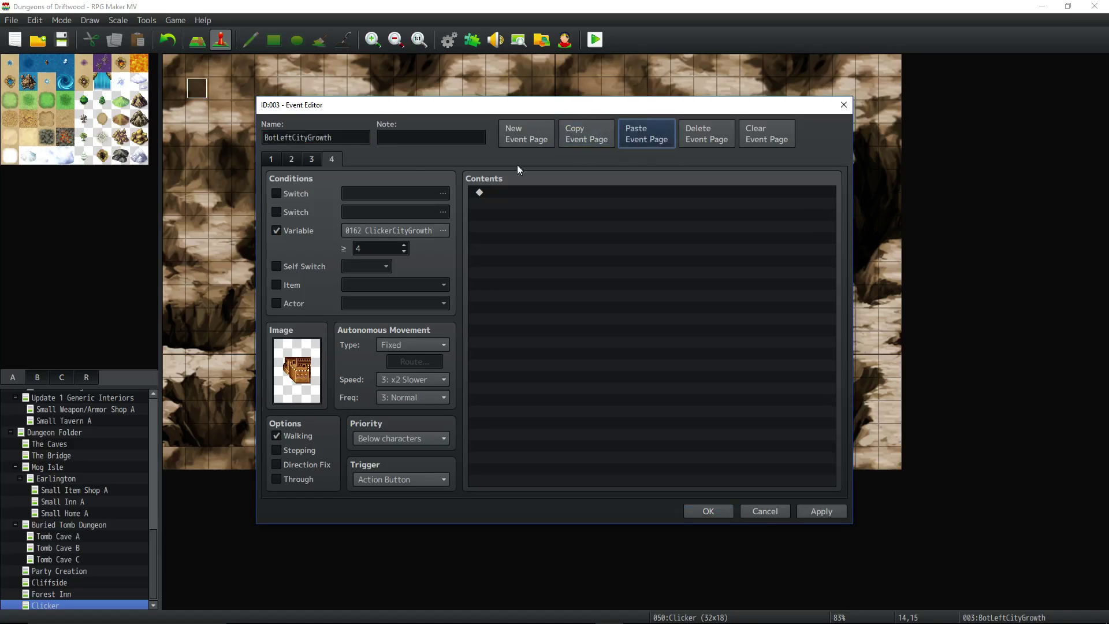
click(391, 248)
text(5)
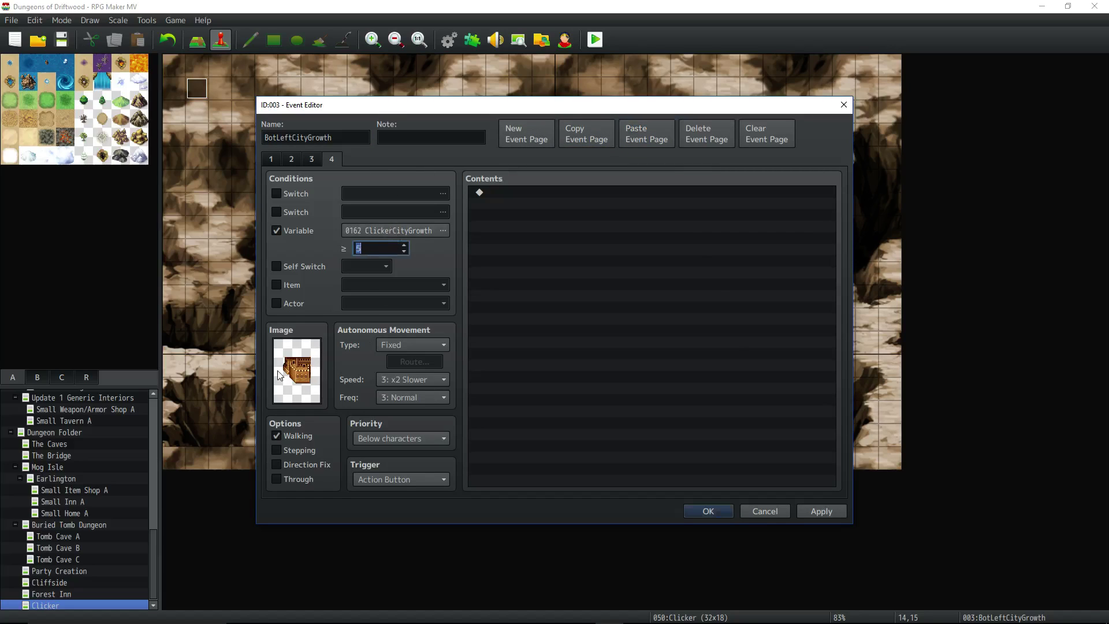
double_click(285, 366)
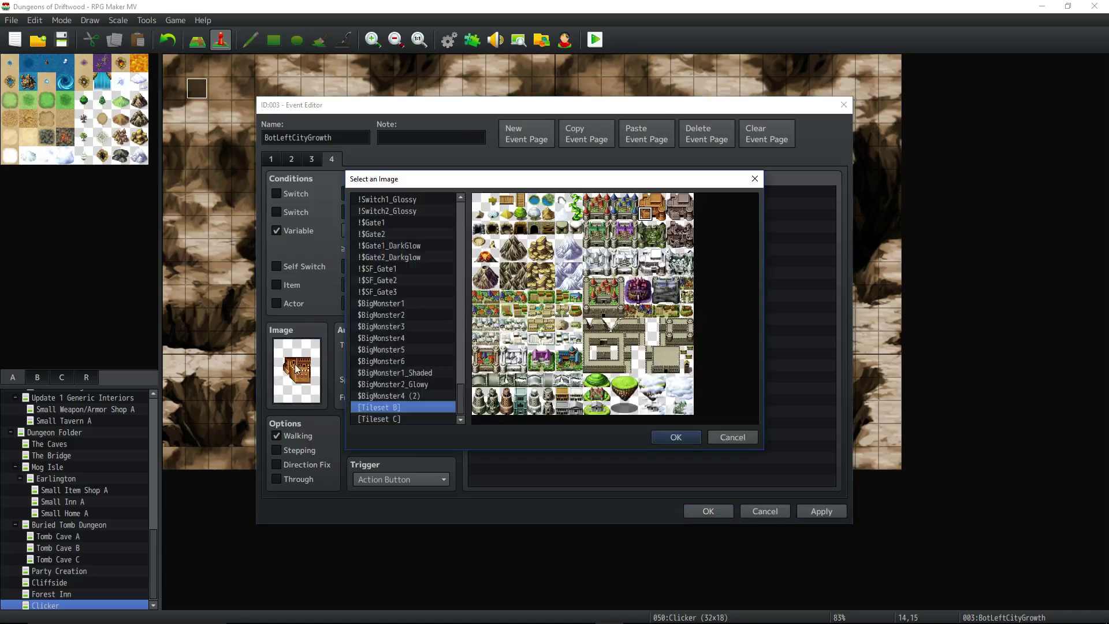
click(589, 214)
click(672, 439)
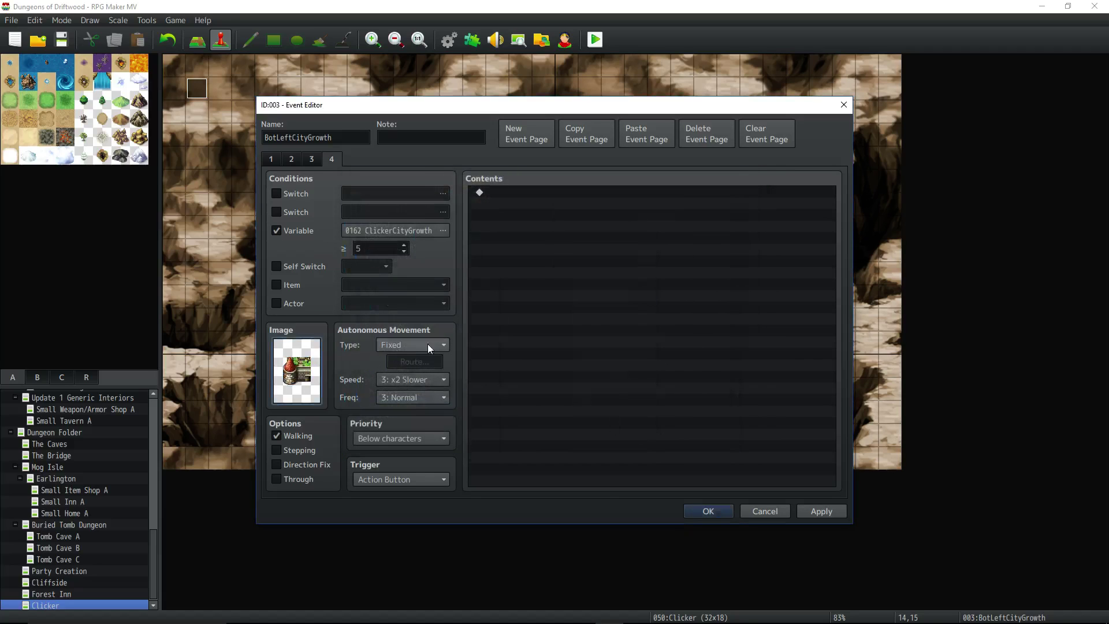
click(708, 511)
- Add a third TopLeftCityGrowth page copied from page 2, gated at 5, showing the red-roofed tower tile
double_click(494, 389)
click(291, 159)
click(586, 133)
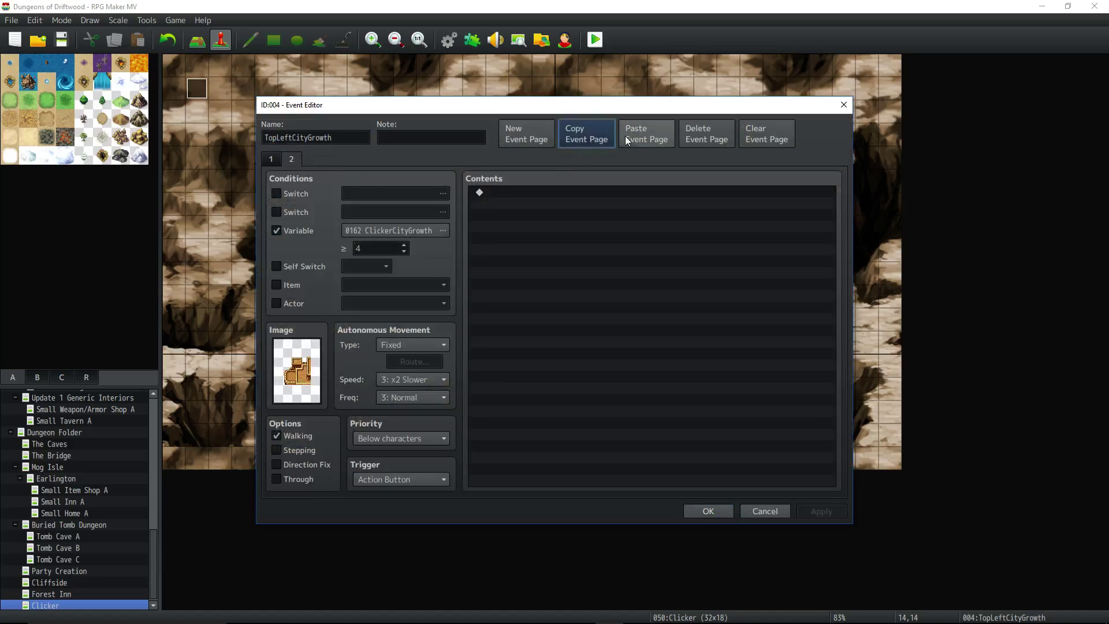
click(646, 134)
double_click(395, 248)
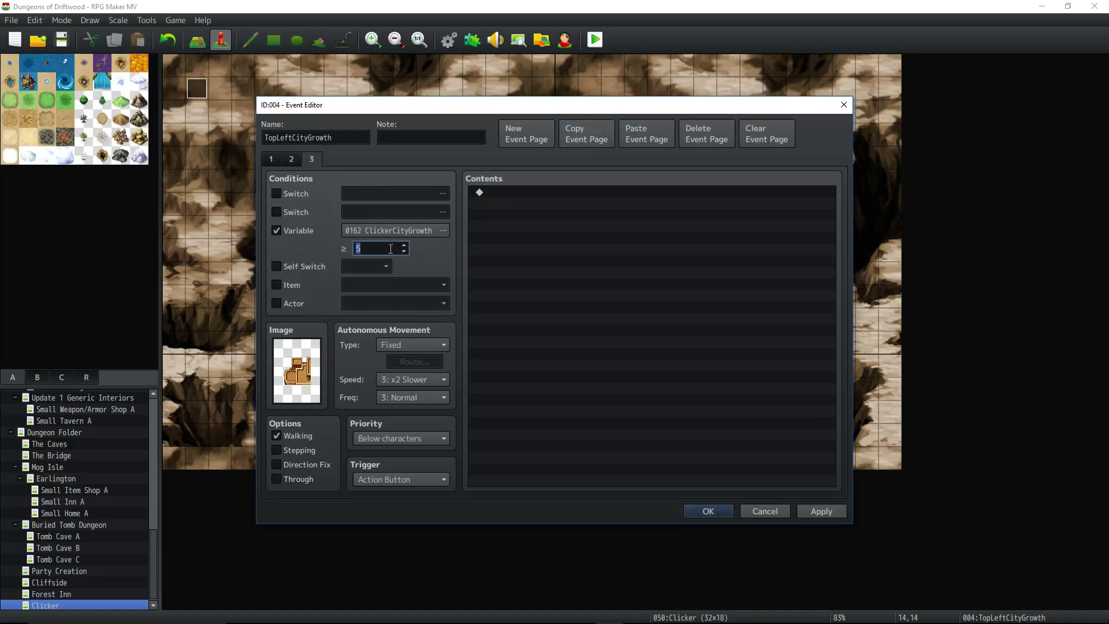
double_click(296, 370)
click(589, 200)
click(674, 437)
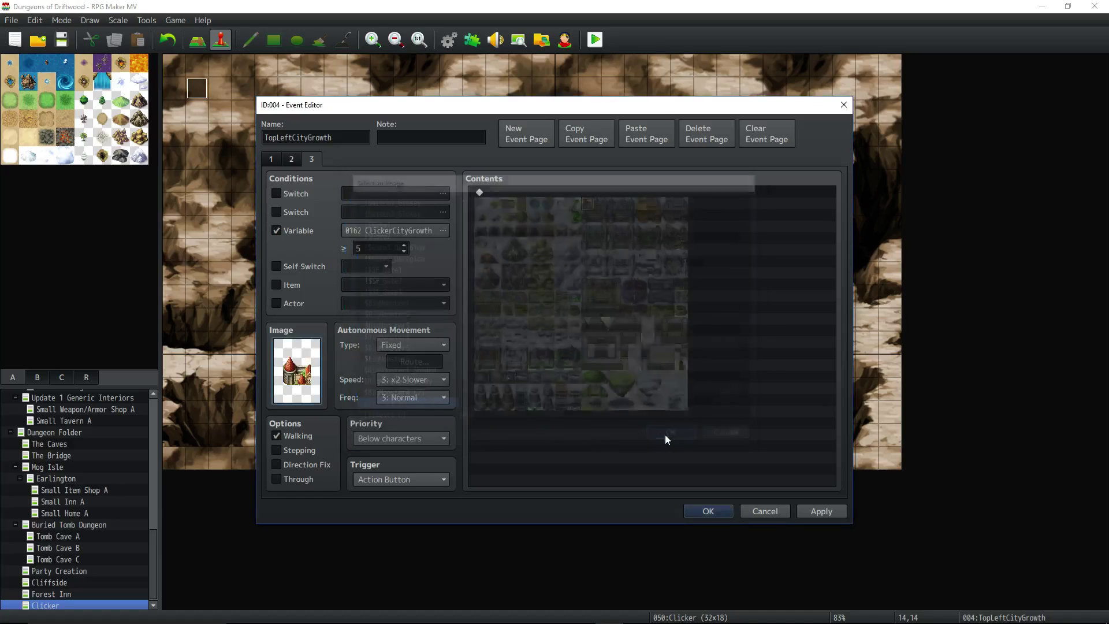
click(687, 510)
- Paste a third TopRightCityGrowth page with the red-roofed castle tile, compare it with the other pages, and save
double_click(521, 385)
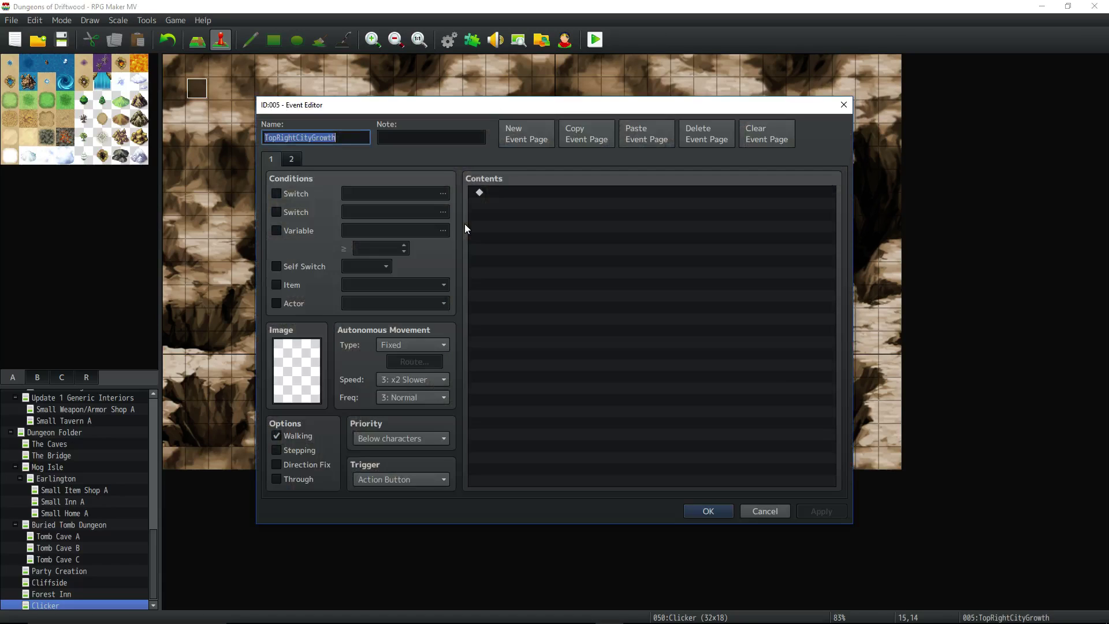
click(296, 161)
click(608, 141)
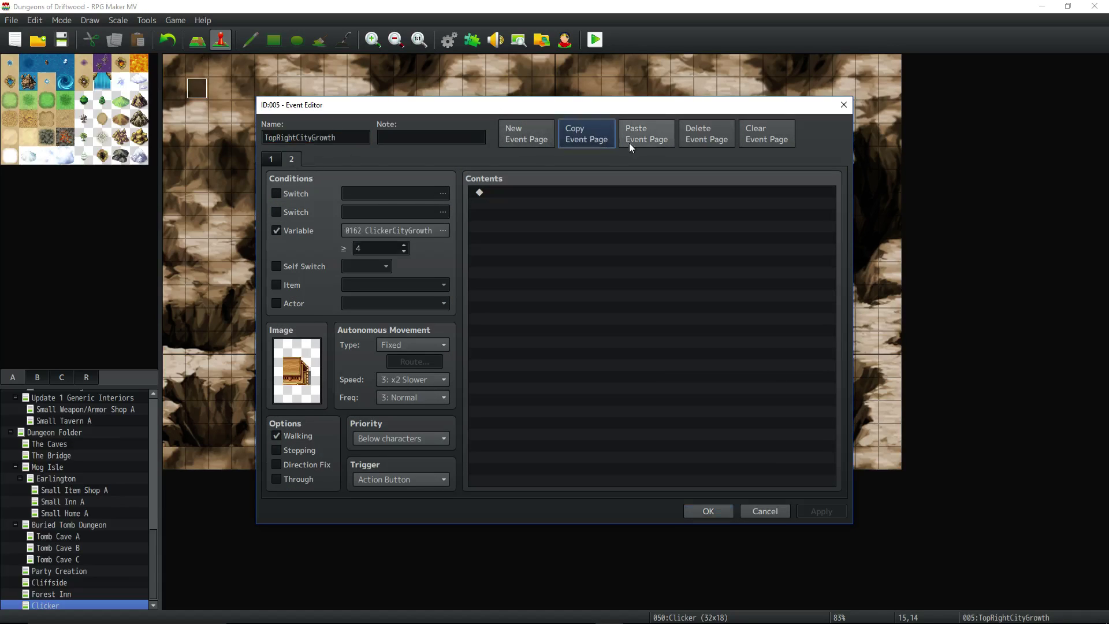
click(628, 143)
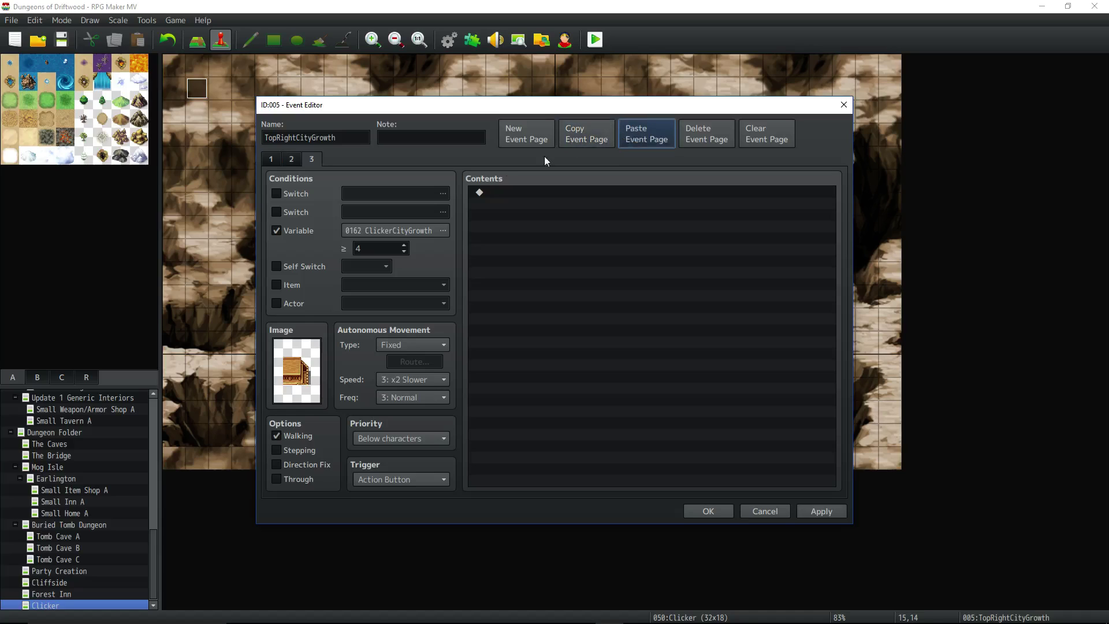
double_click(295, 362)
click(603, 201)
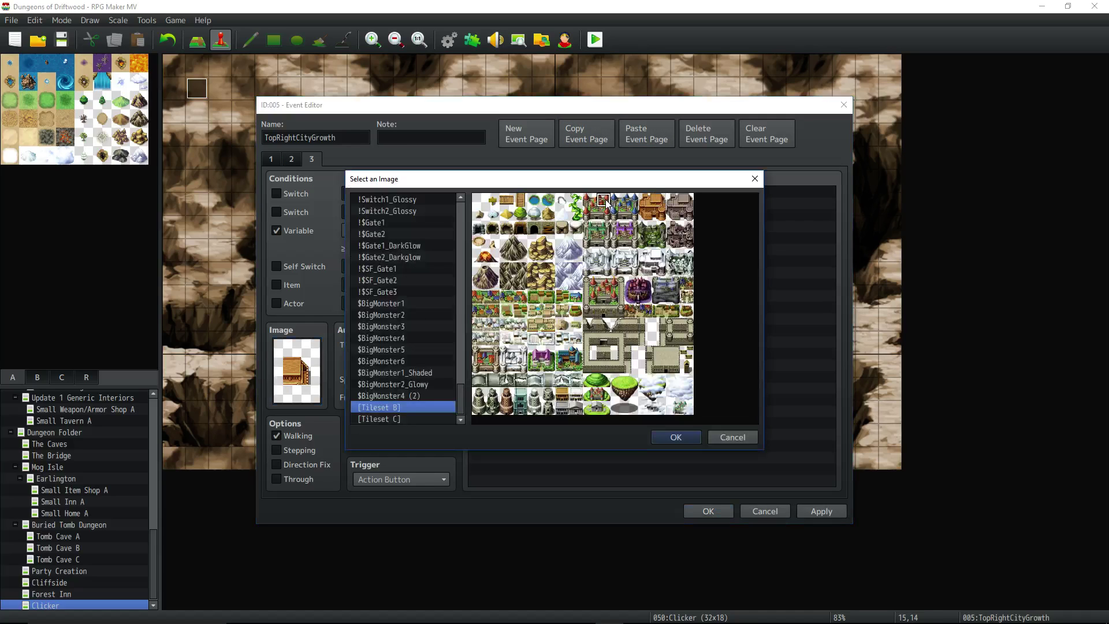
click(671, 435)
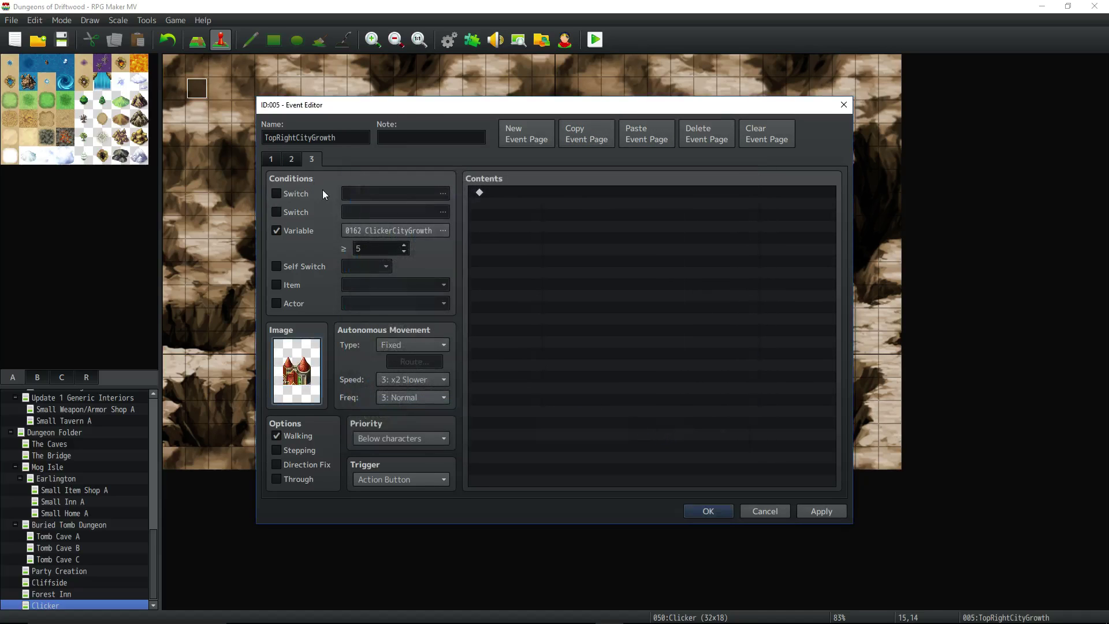
click(292, 159)
click(272, 156)
click(292, 159)
click(312, 159)
click(702, 511)
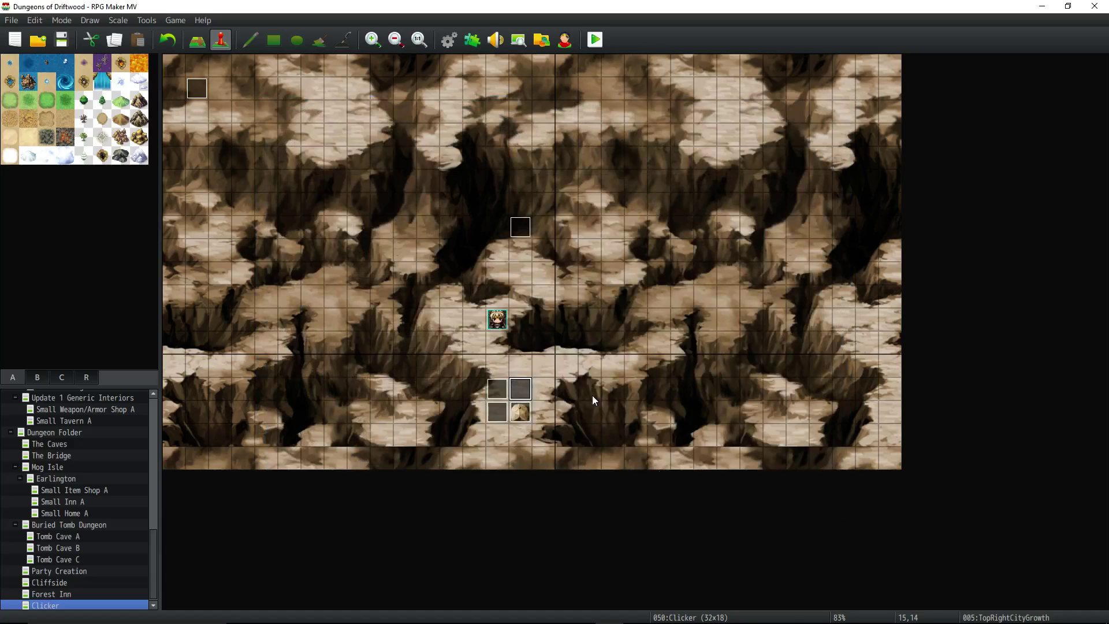
- Start a playtest, collect gold from the fire orb six times, and grow the city once
click(594, 39)
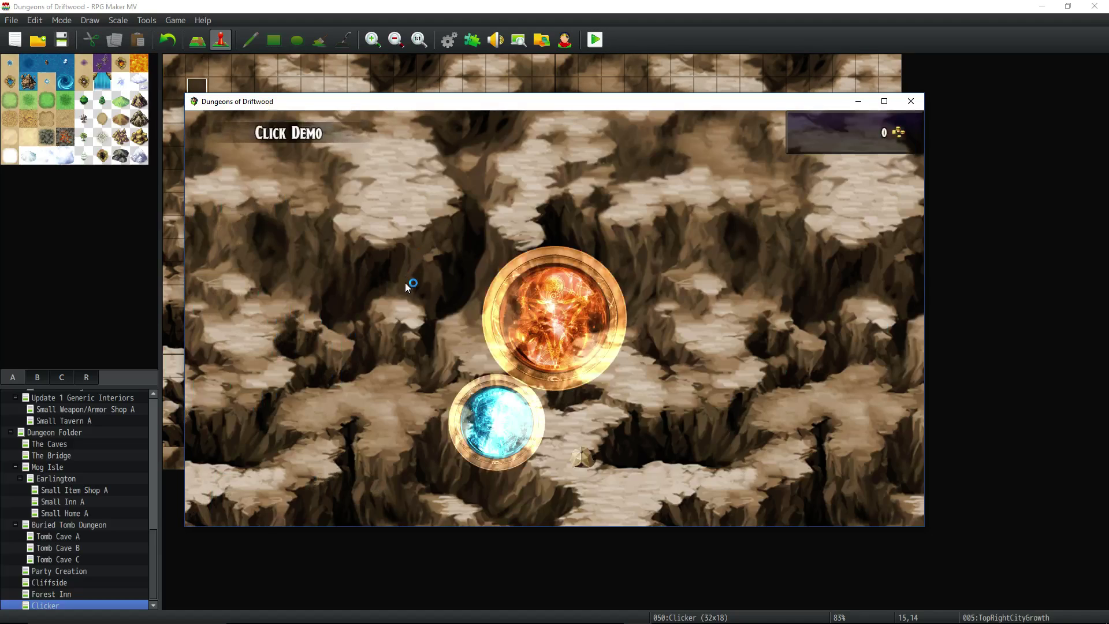
click(583, 320)
click(582, 320)
click(580, 320)
click(579, 320)
click(579, 320)
click(578, 320)
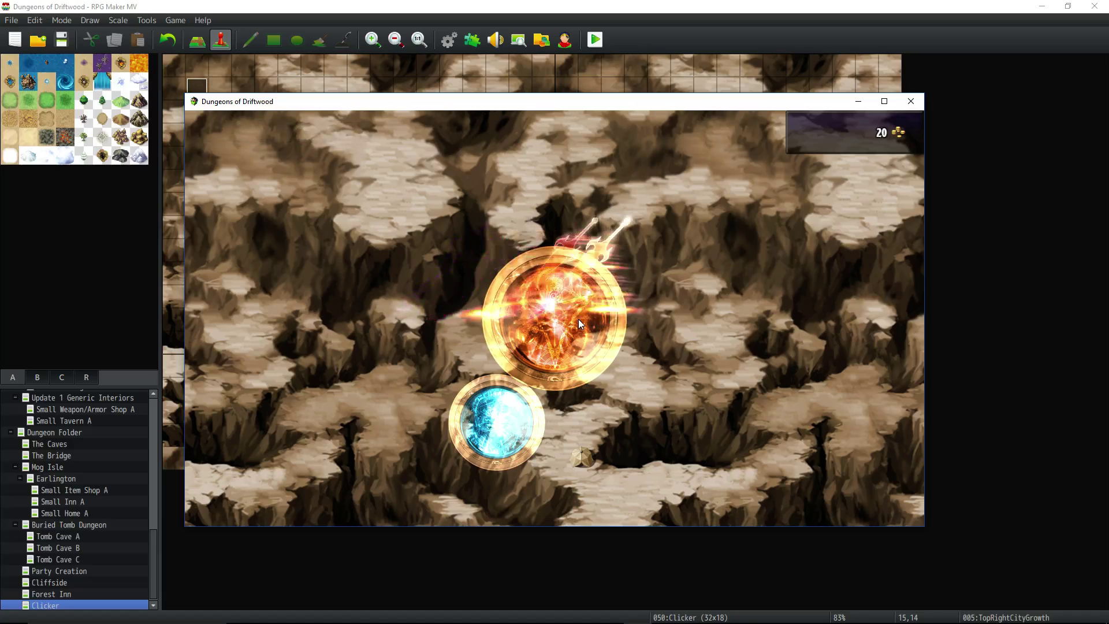
click(514, 427)
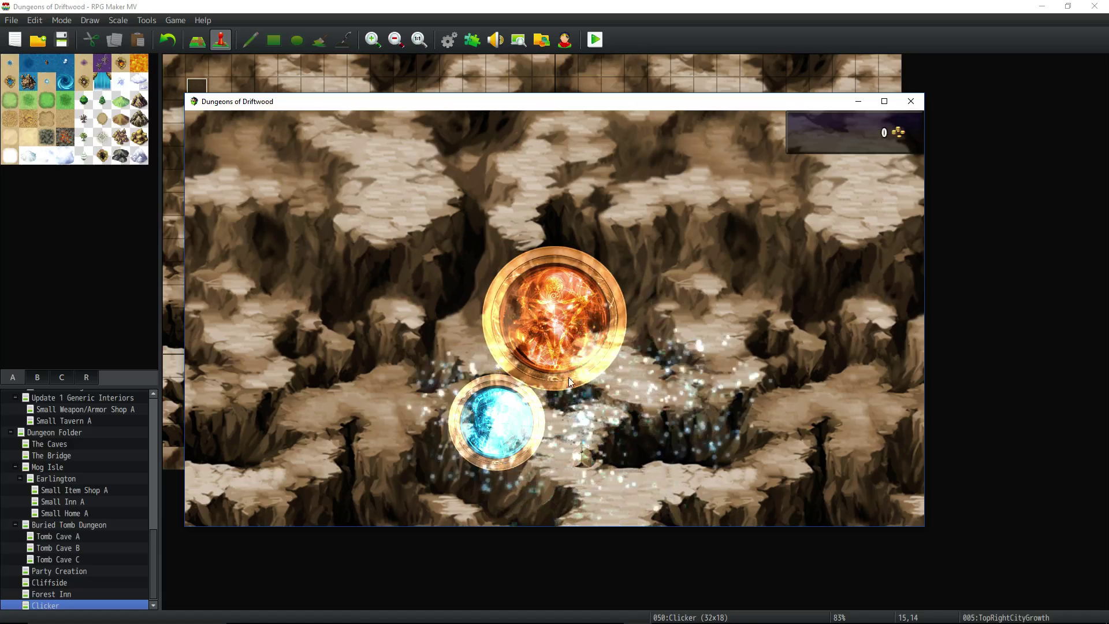
- Click the fire orb seven more times and spend the gold on a second city growth
click(558, 310)
click(557, 310)
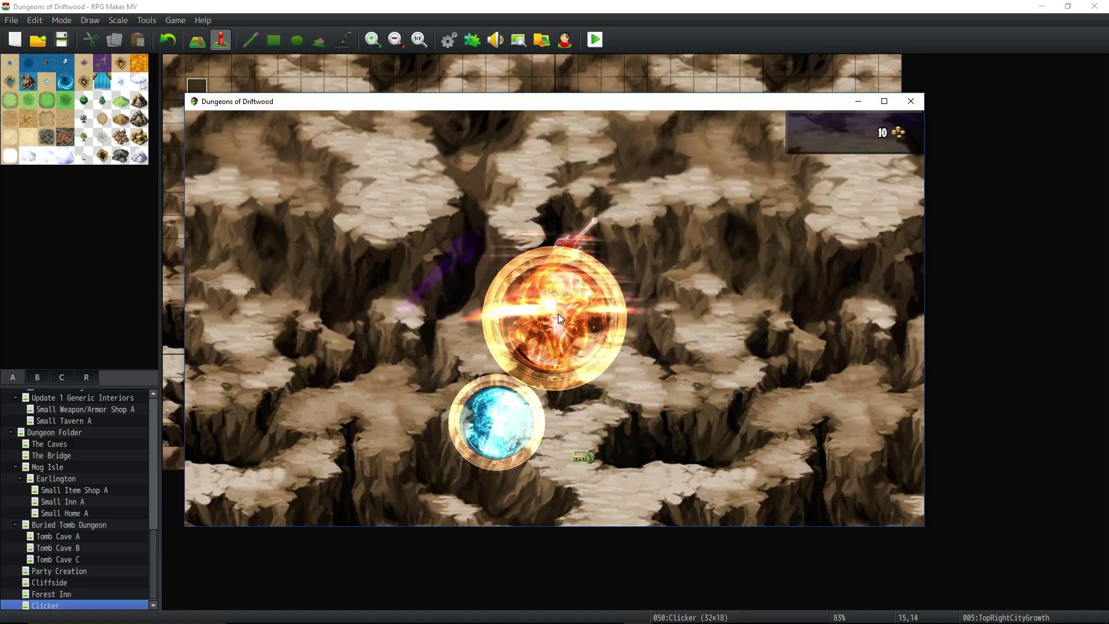
click(558, 313)
click(558, 314)
click(557, 317)
click(557, 317)
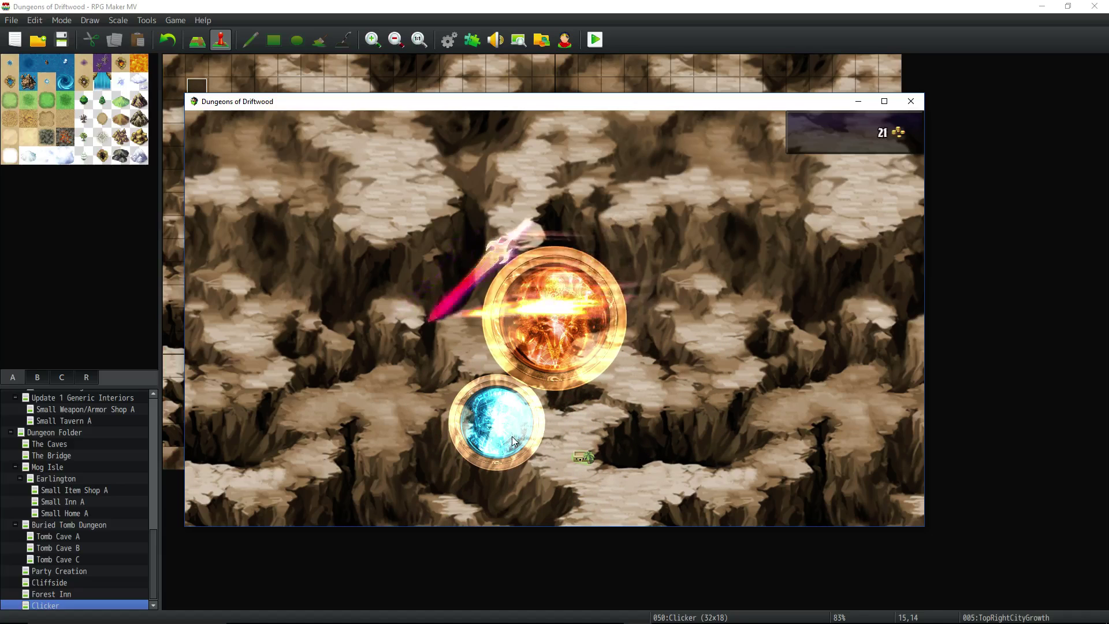
click(556, 317)
click(510, 431)
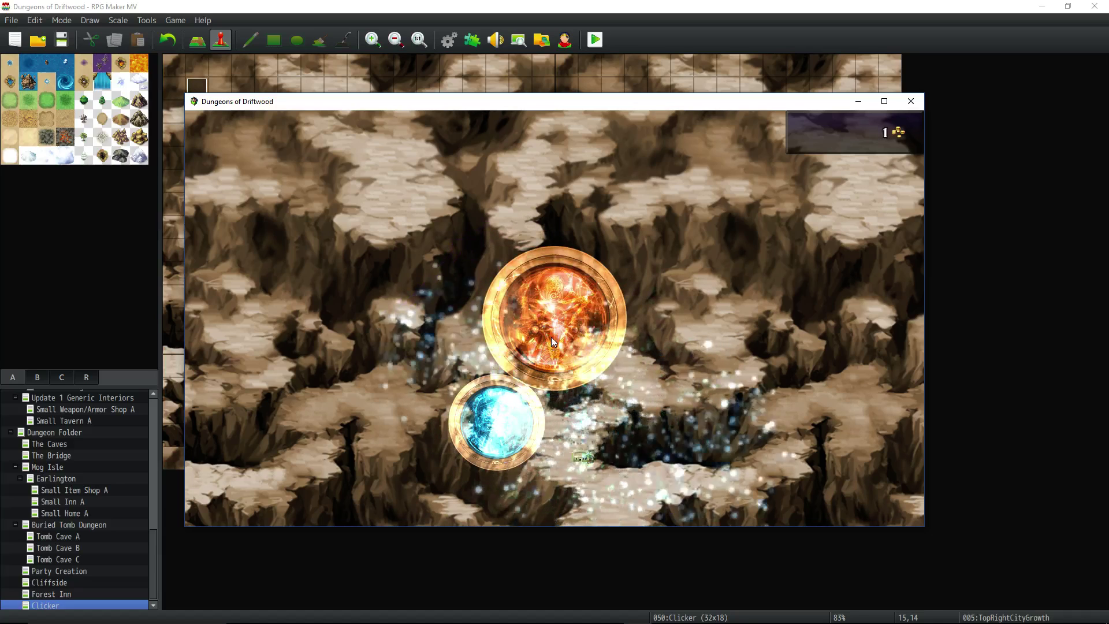
- Earn another seven rounds of gold and grow the city a third time
click(563, 331)
click(562, 330)
click(561, 330)
click(559, 331)
click(556, 332)
click(556, 332)
click(556, 332)
click(509, 421)
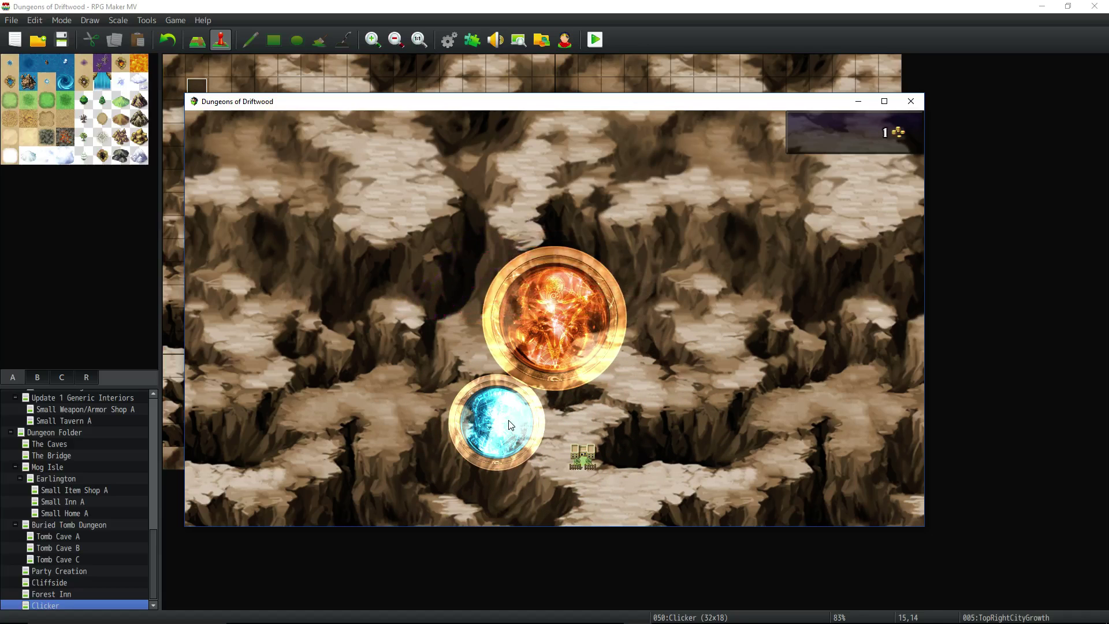
- Collect eight more gold from the fire orb and spend it on a fourth growth
click(565, 313)
click(565, 313)
click(565, 313)
click(564, 313)
click(564, 313)
click(564, 313)
click(563, 313)
click(563, 313)
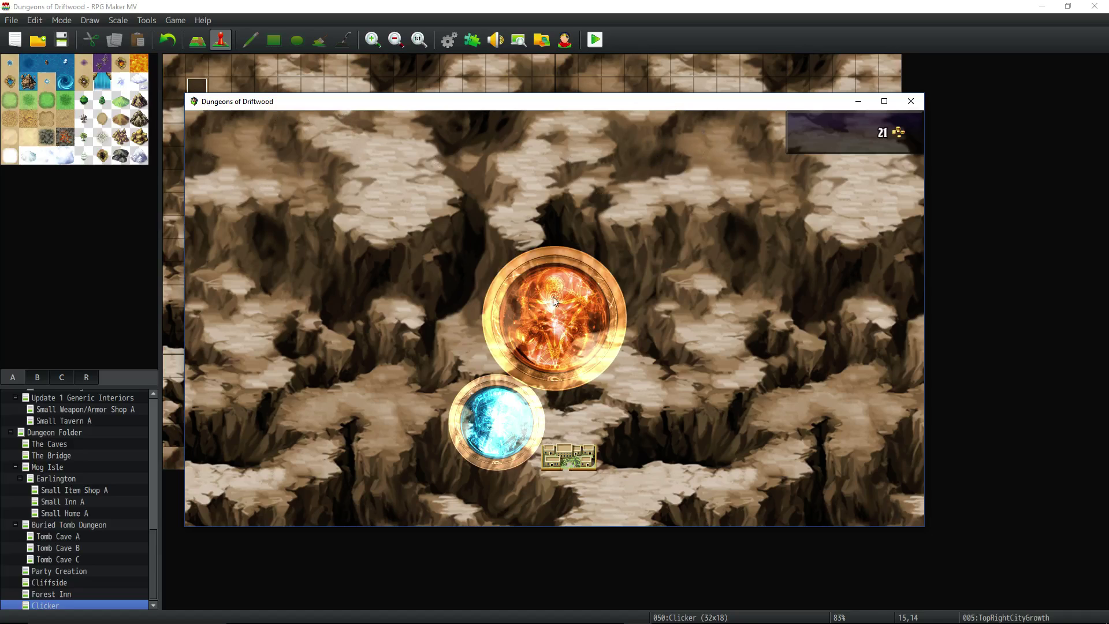
click(575, 317)
- Upgrade the city to the castle, dismiss the not-enough-gold message, and close the game
click(567, 335)
click(564, 332)
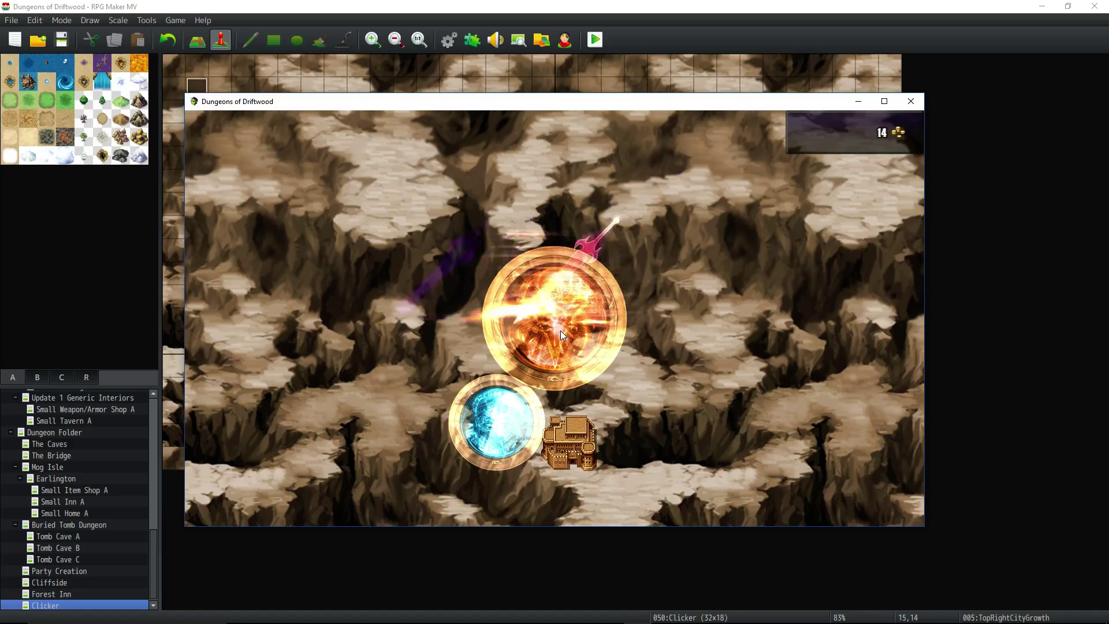
click(509, 448)
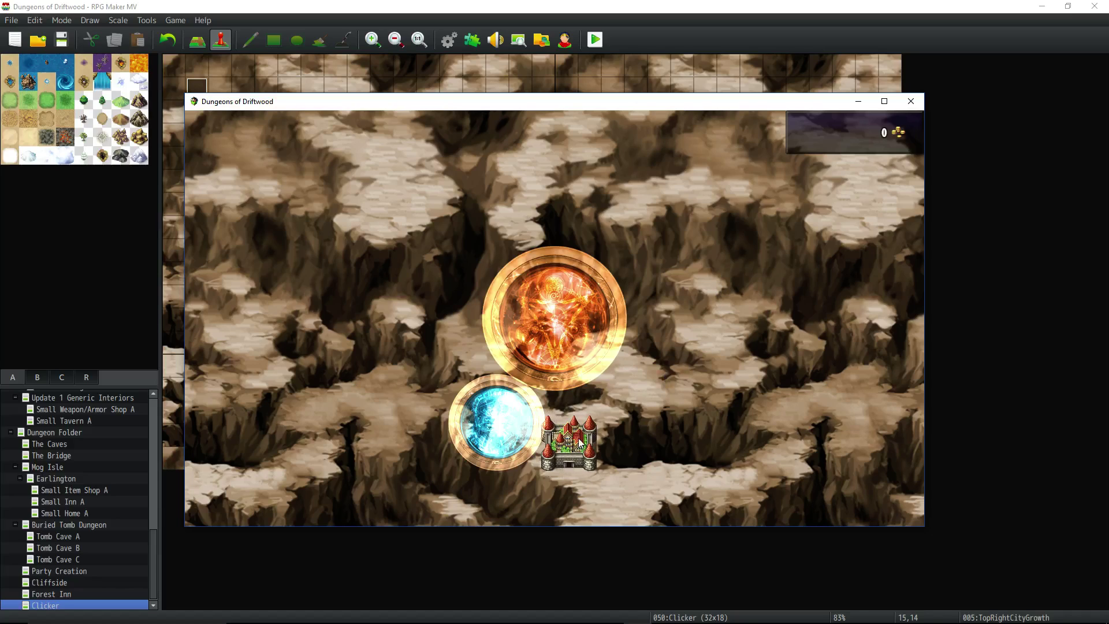
click(556, 336)
click(529, 411)
click(805, 231)
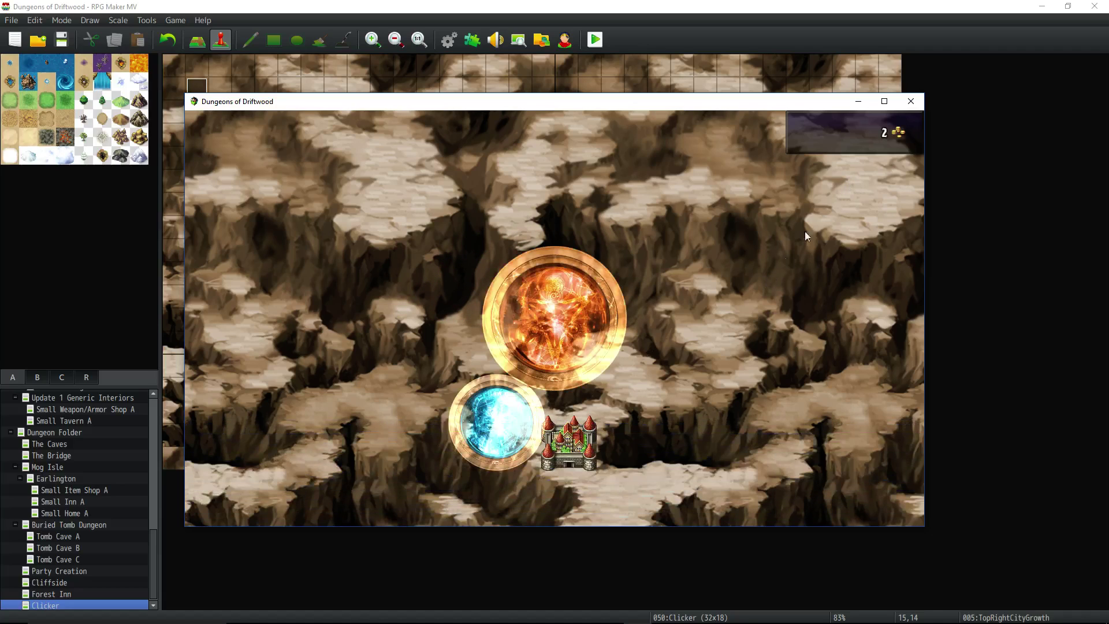
click(911, 101)
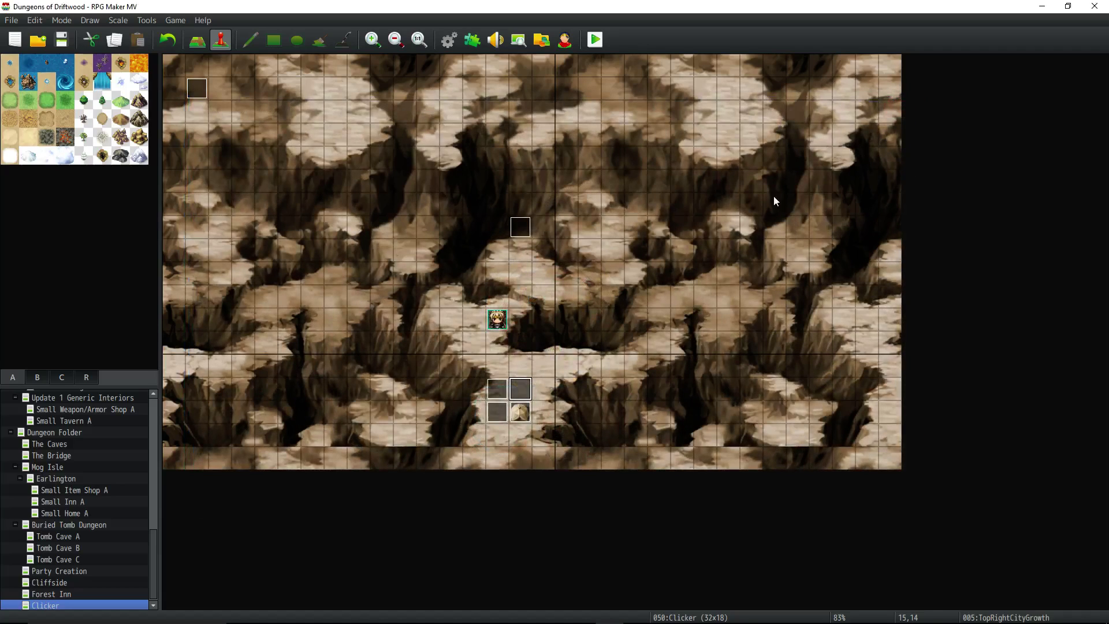
double_click(500, 389)
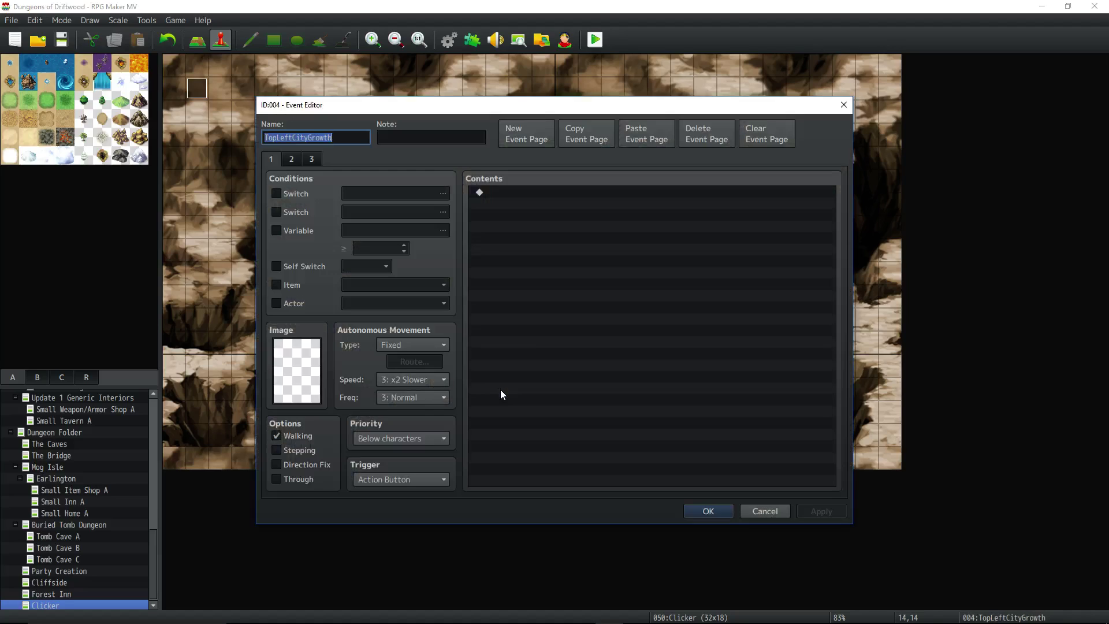
click(293, 159)
click(312, 159)
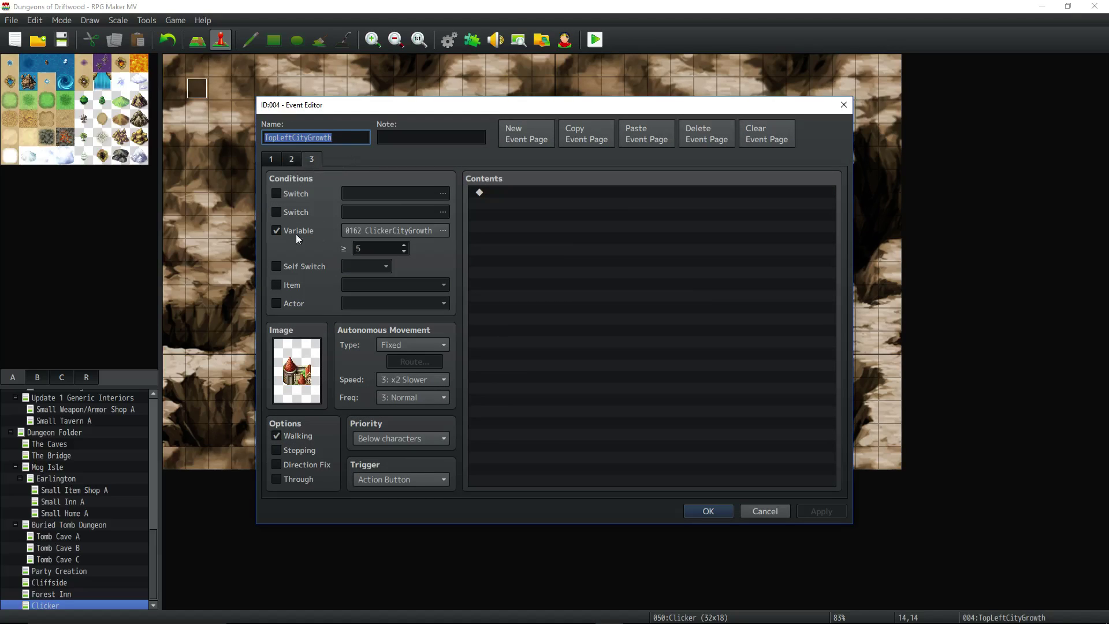
click(271, 158)
click(313, 160)
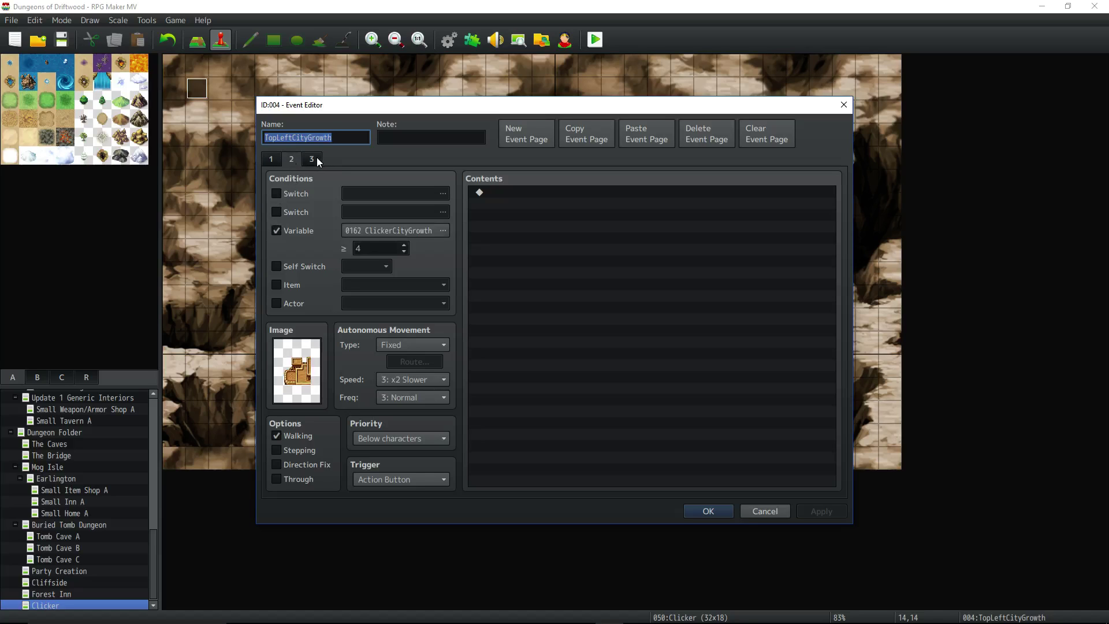
- Close the TopLeftCityGrowth event editor and save the project with Save Project
click(708, 511)
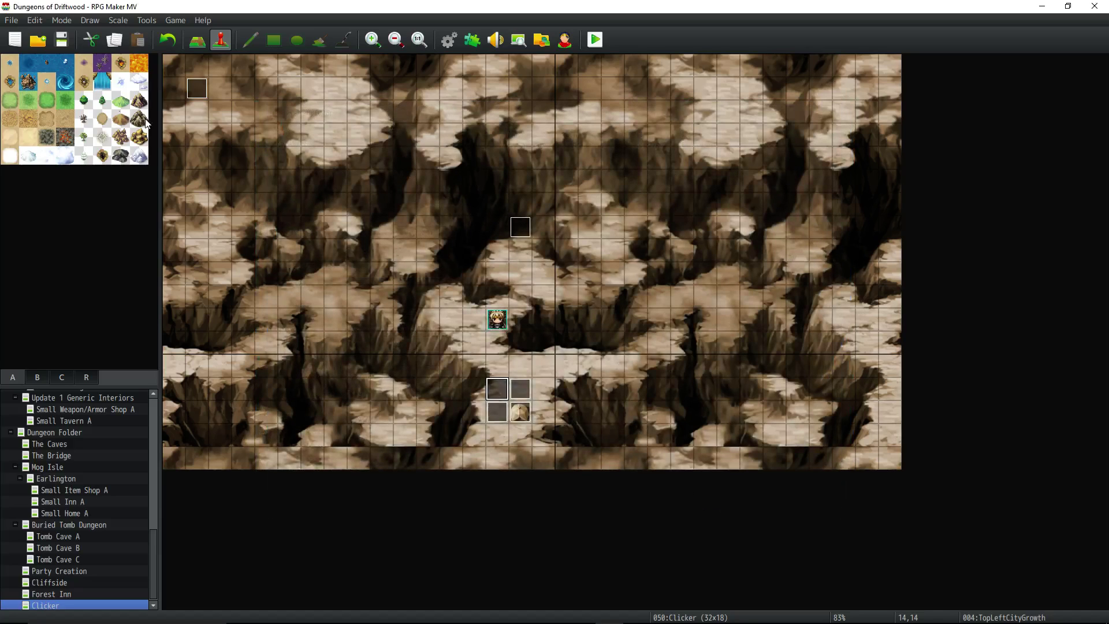
click(62, 40)
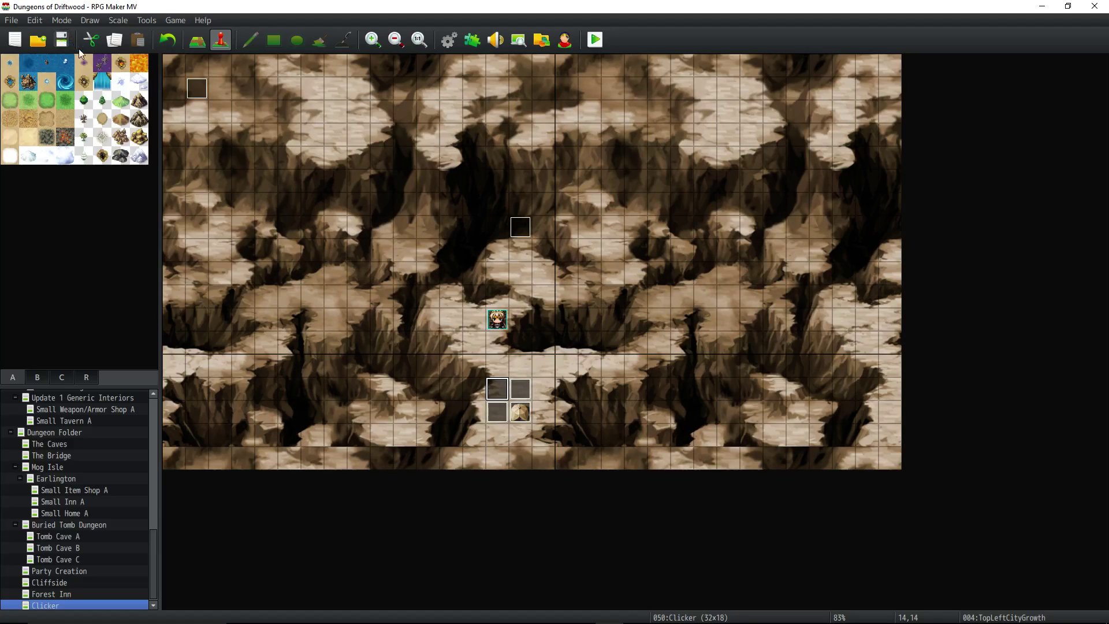